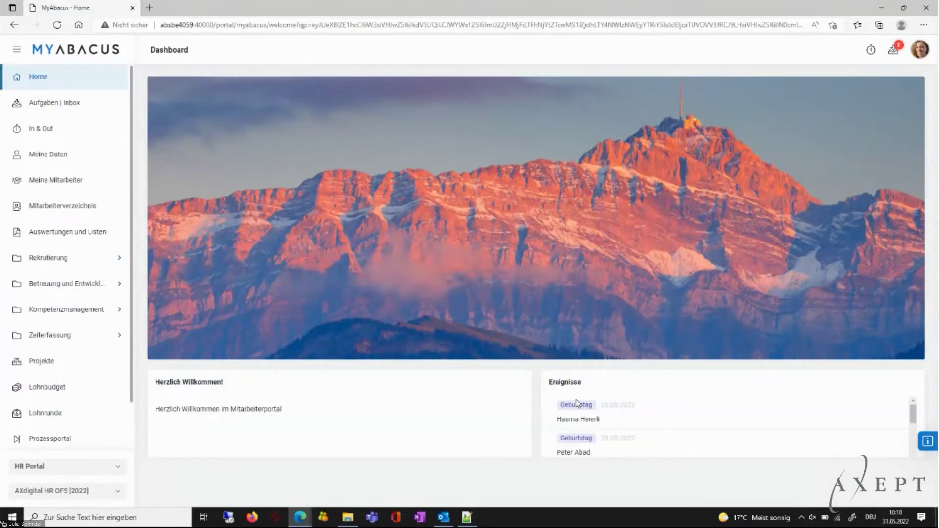
Browse the Aufgaben inbox and In & Out time tracking, then open and scroll Meine Daten.
click(75, 107)
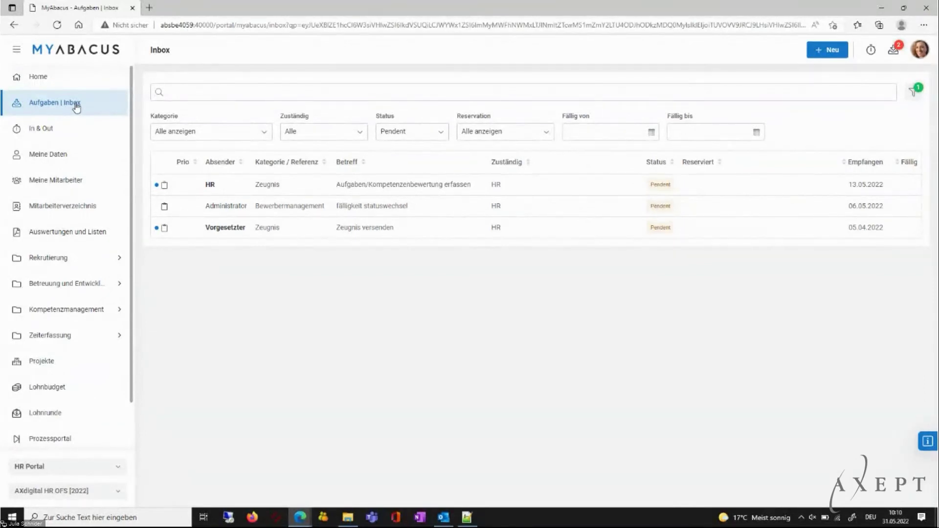
click(64, 129)
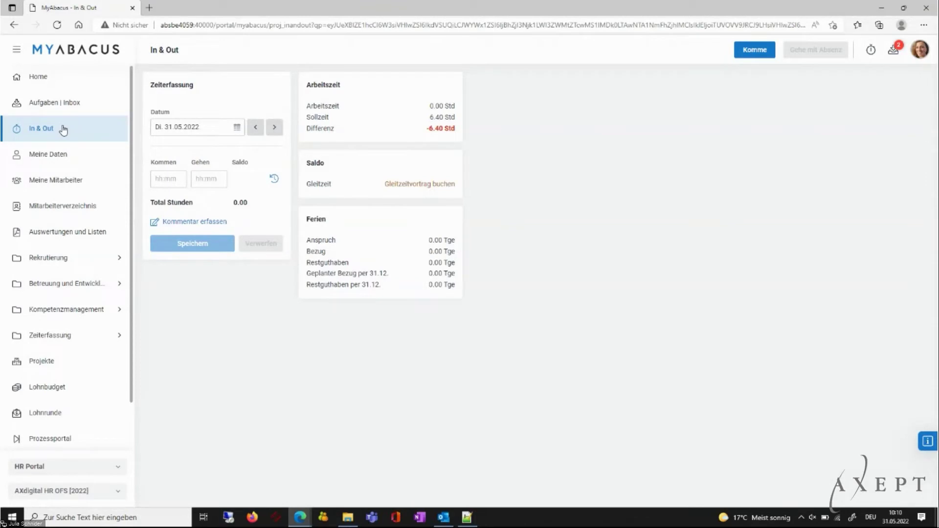
click(50, 156)
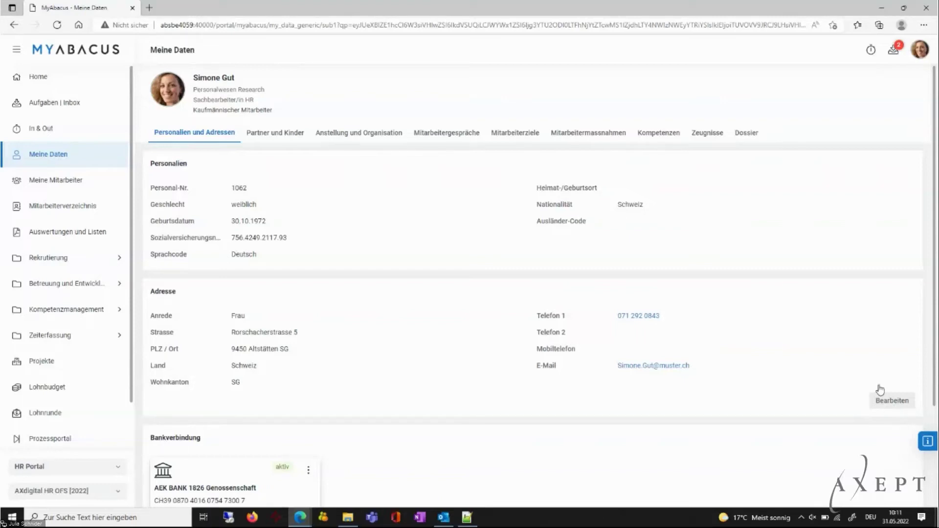
scroll(783, 345, down, 3)
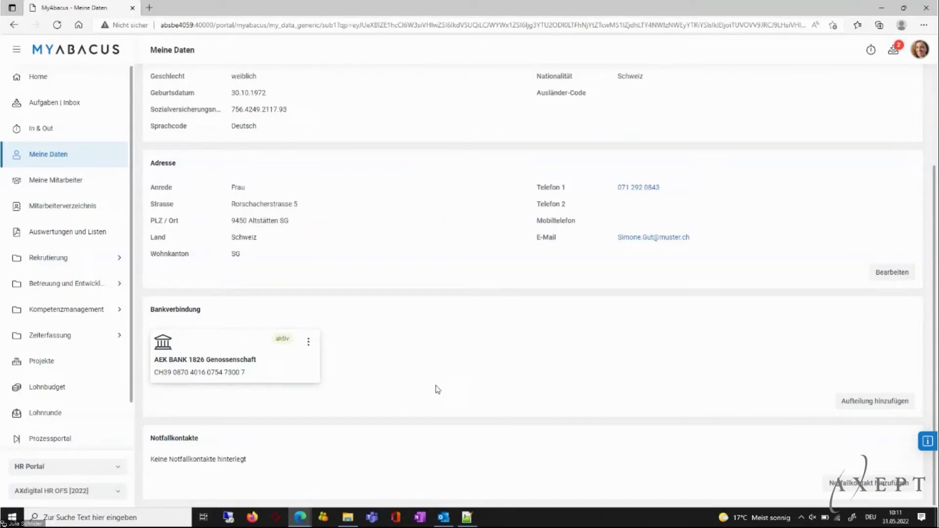
Check the Partner und Kinder tab, then open the first employee's record from Meine Mitarbeiter.
scroll(436, 461, up, 3)
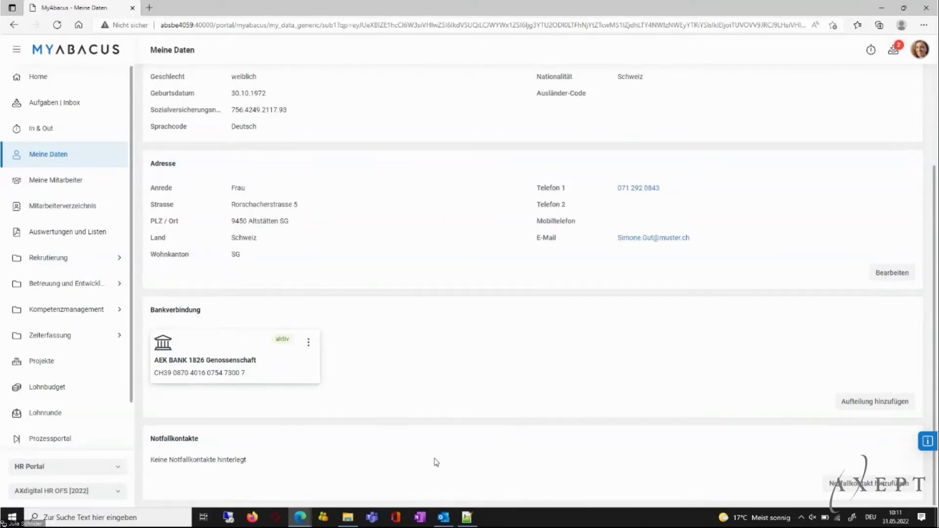
click(279, 136)
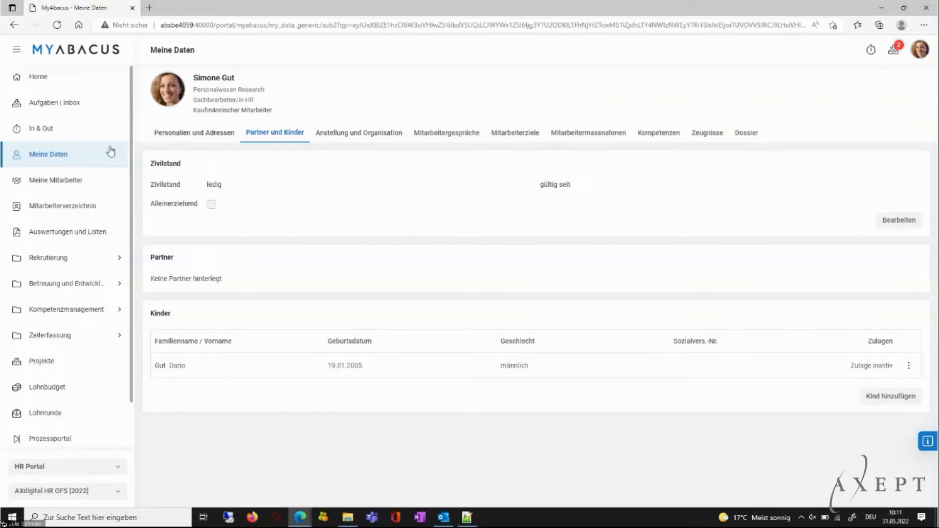
click(55, 180)
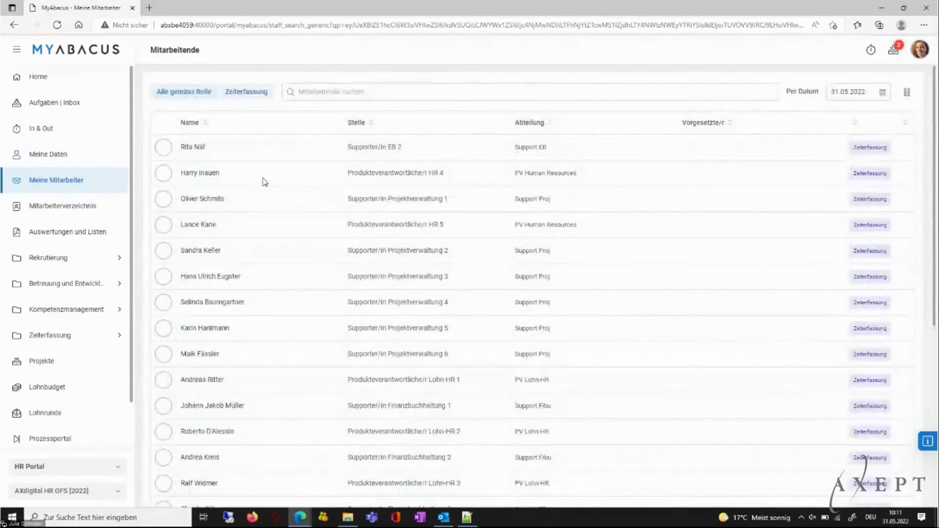
click(198, 152)
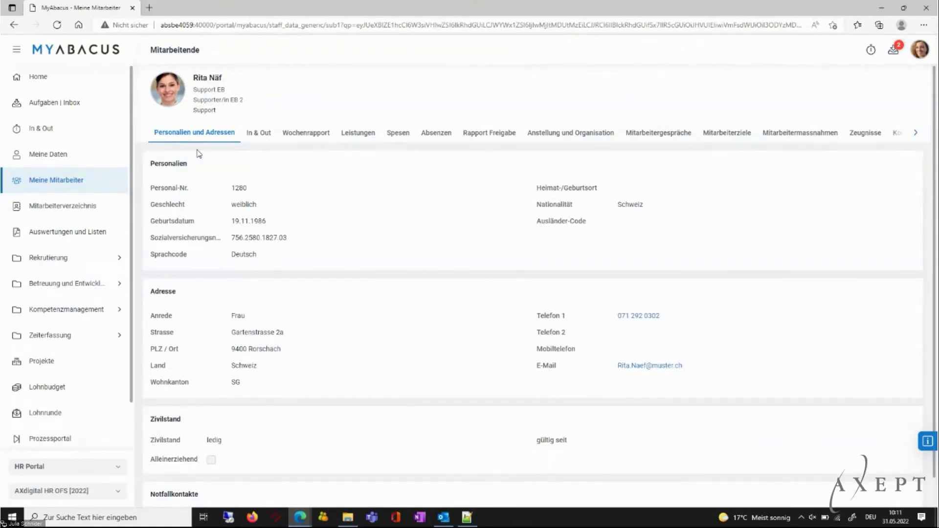
Open the Mitarbeiterverzeichnis directory, then the Auswertungen und Listen overview.
click(102, 208)
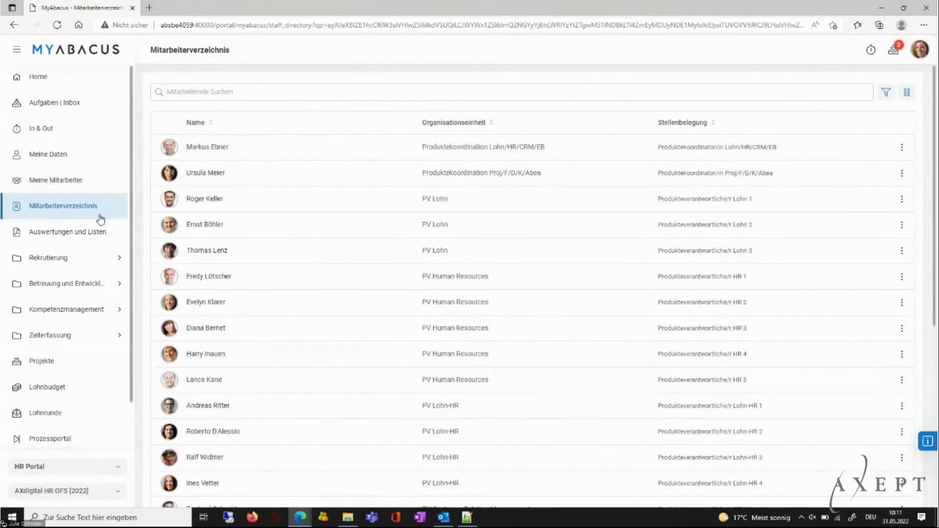
click(100, 231)
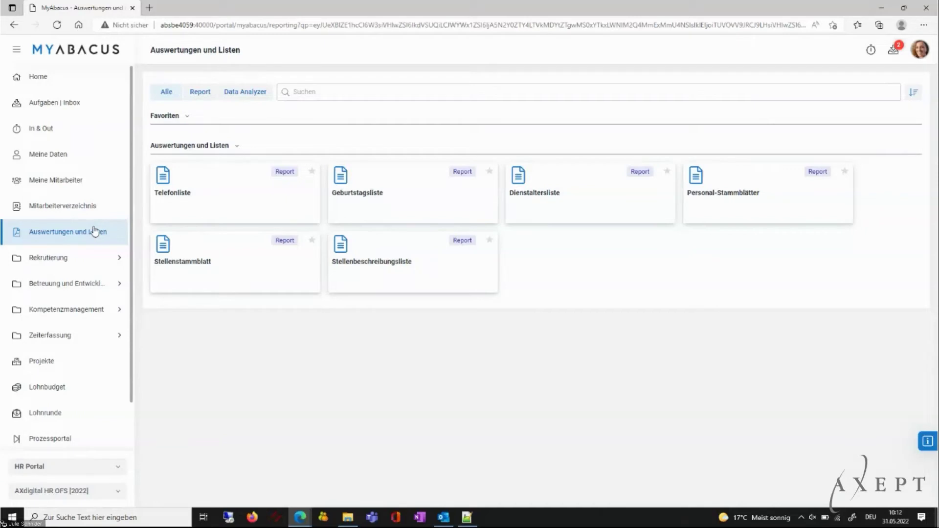
Expand Rekrutierung and open the Jobs list.
click(119, 258)
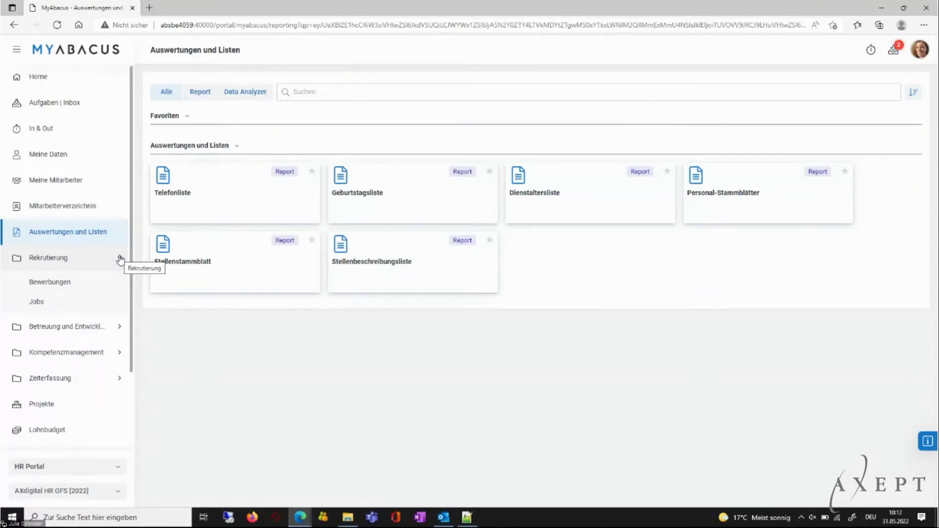
click(97, 299)
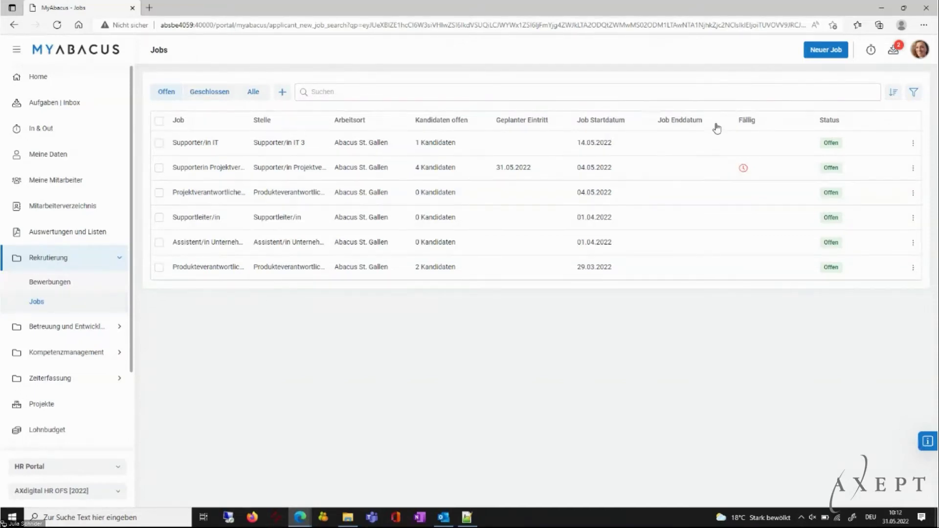
Create a new job for the Sachbearbeiter/in HR position titled 'Sachbearbeiter HR'.
click(817, 56)
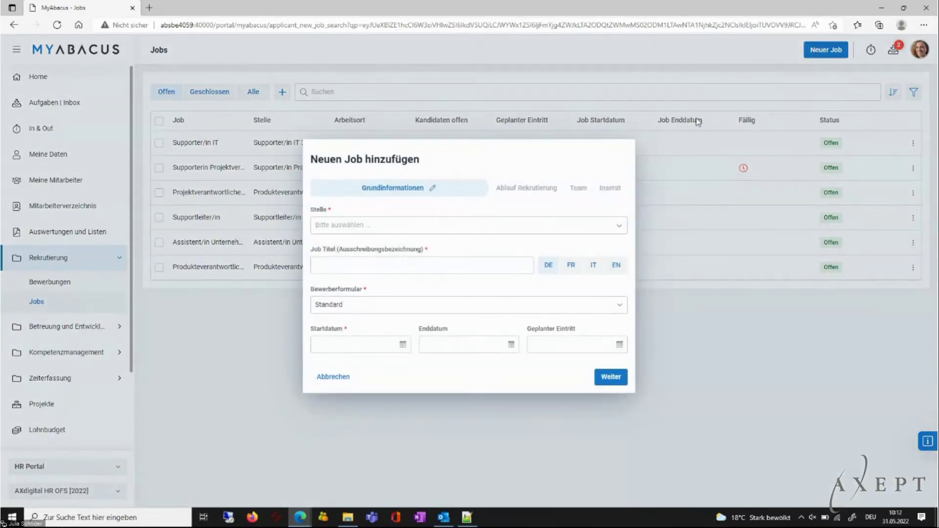
click(617, 228)
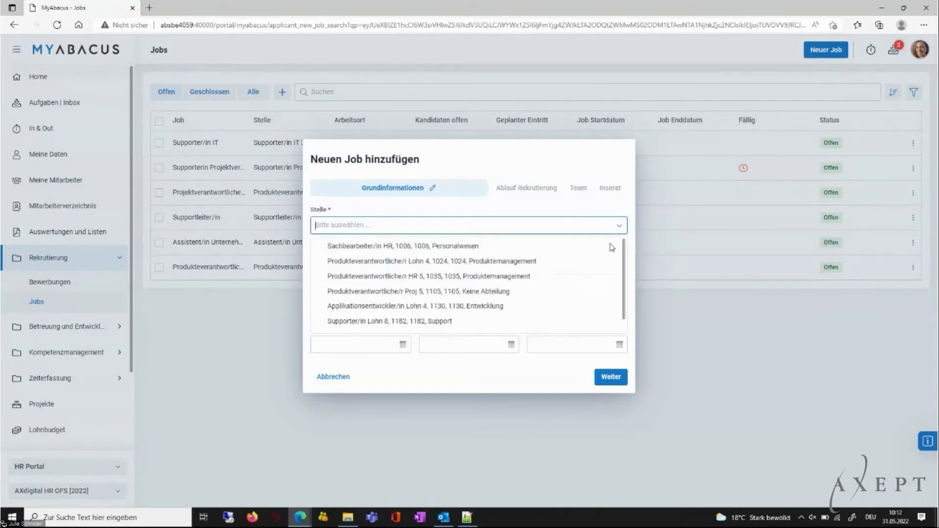
click(451, 246)
click(448, 267)
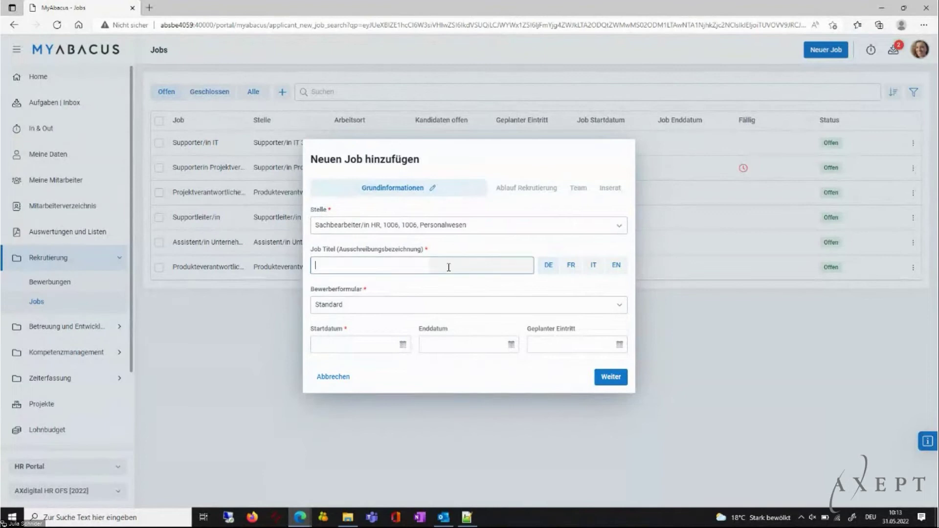
text(Sach)
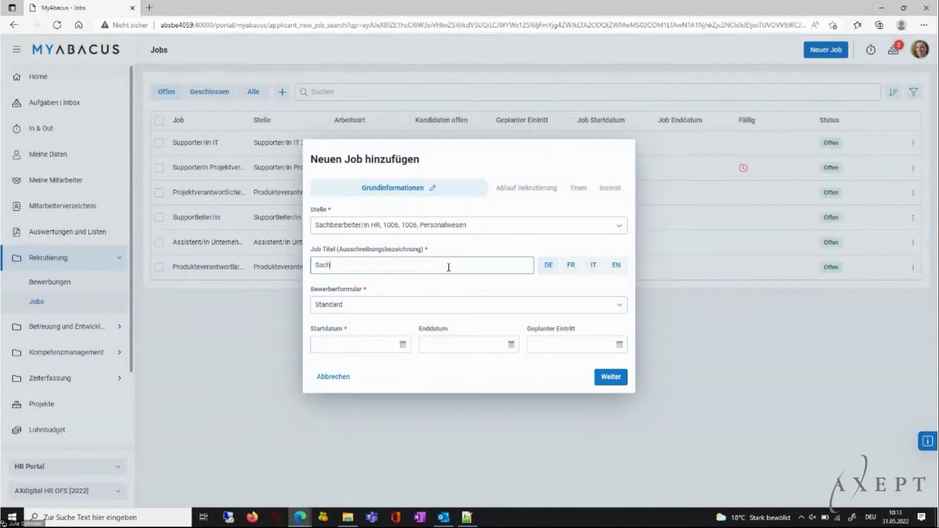
text(bearbeiter HR)
key(Tab)
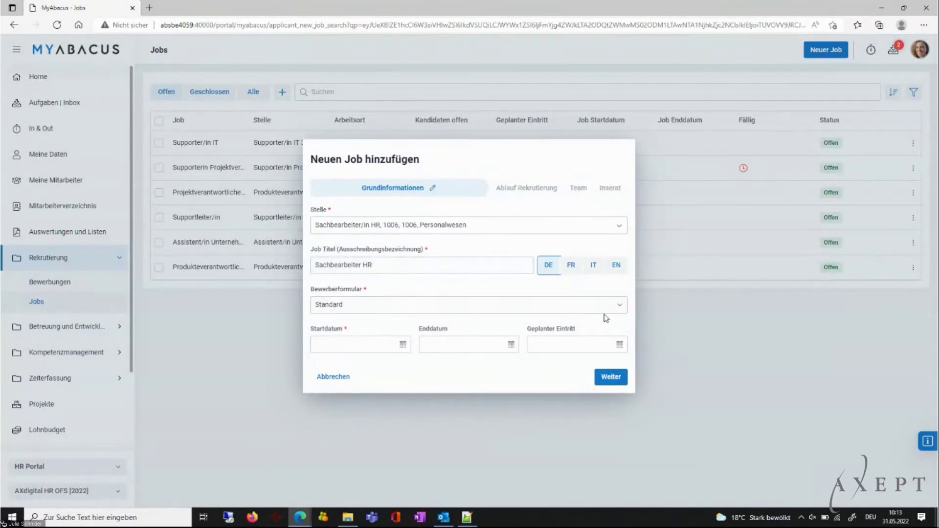
Keep the Standard applicant form and set the start date to 06.06.2022.
click(617, 309)
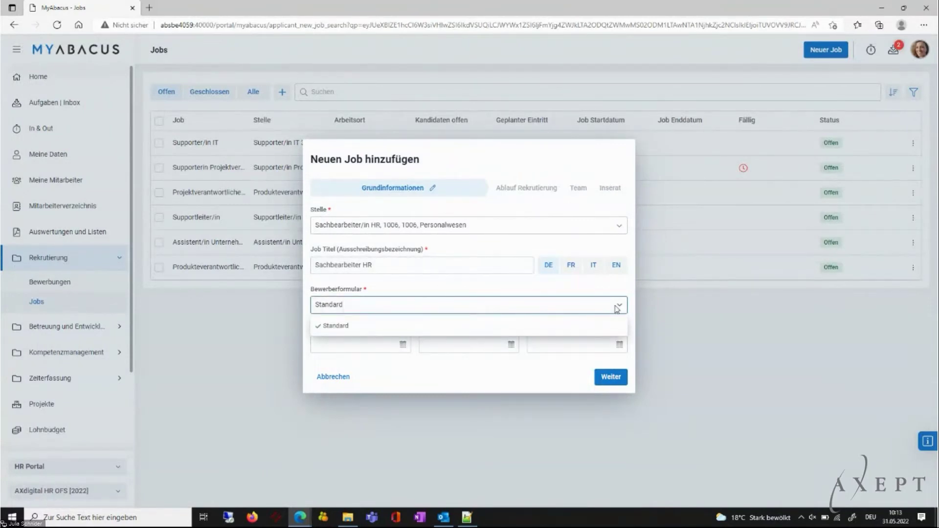
click(600, 293)
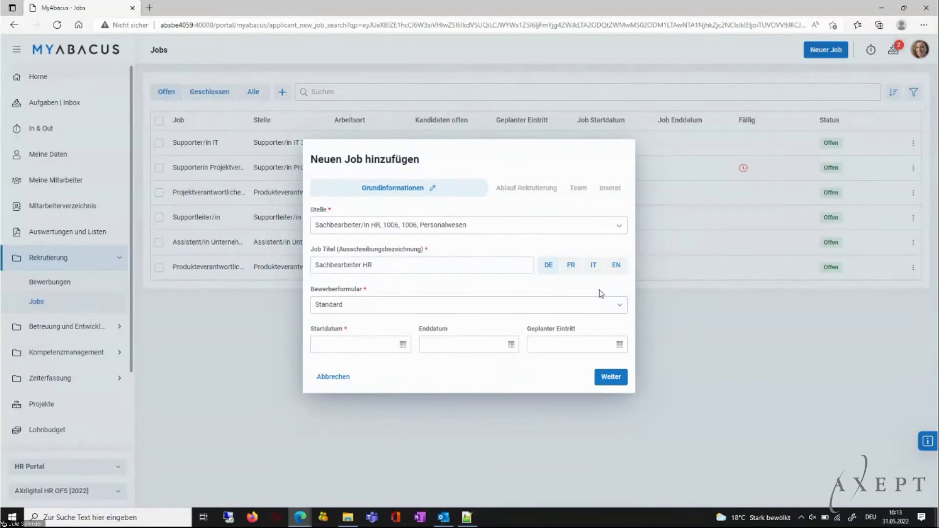
click(402, 344)
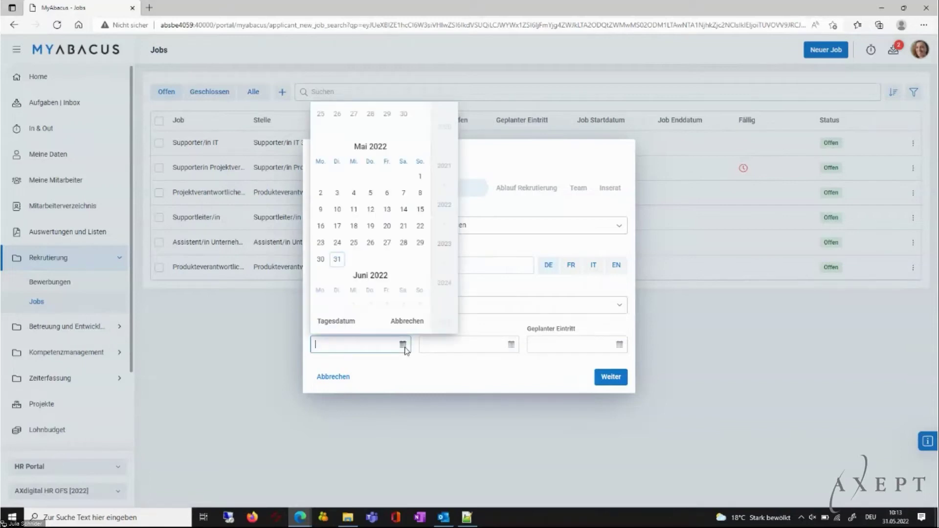
scroll(391, 241, down, 3)
click(323, 177)
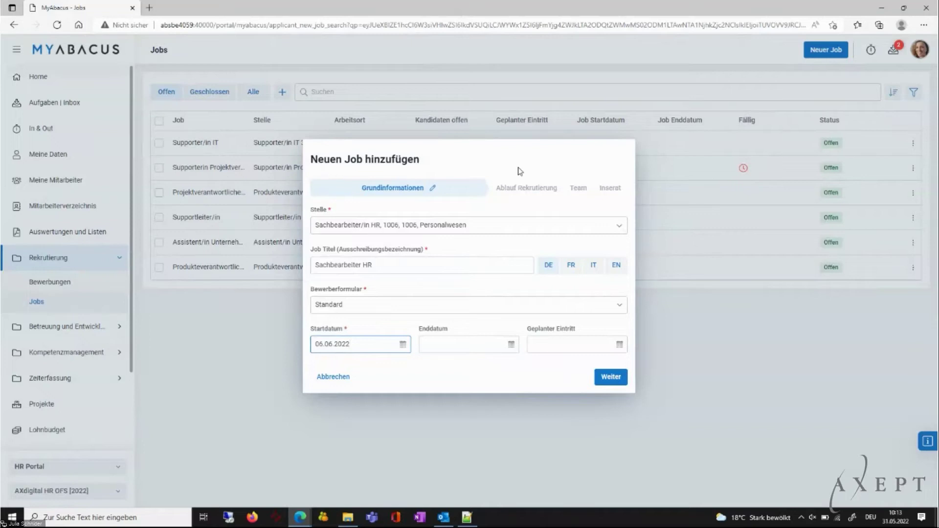
click(535, 191)
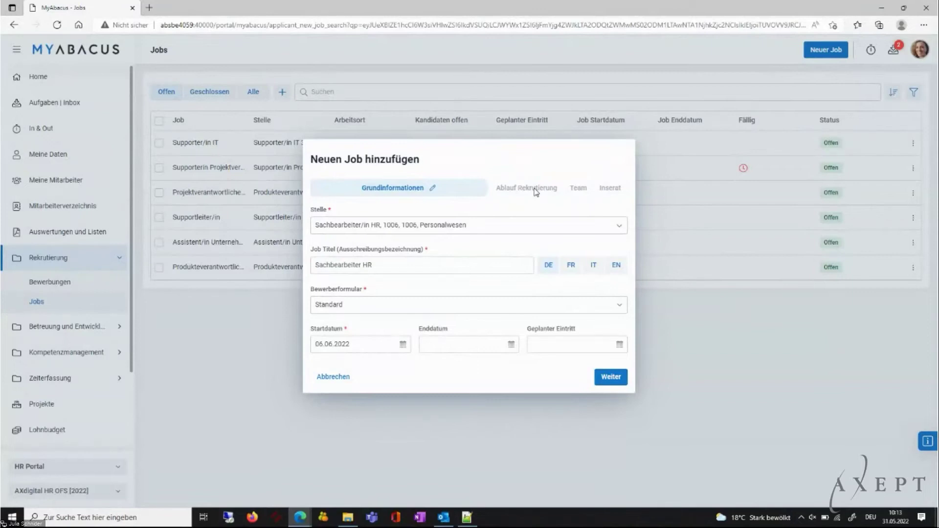
click(617, 380)
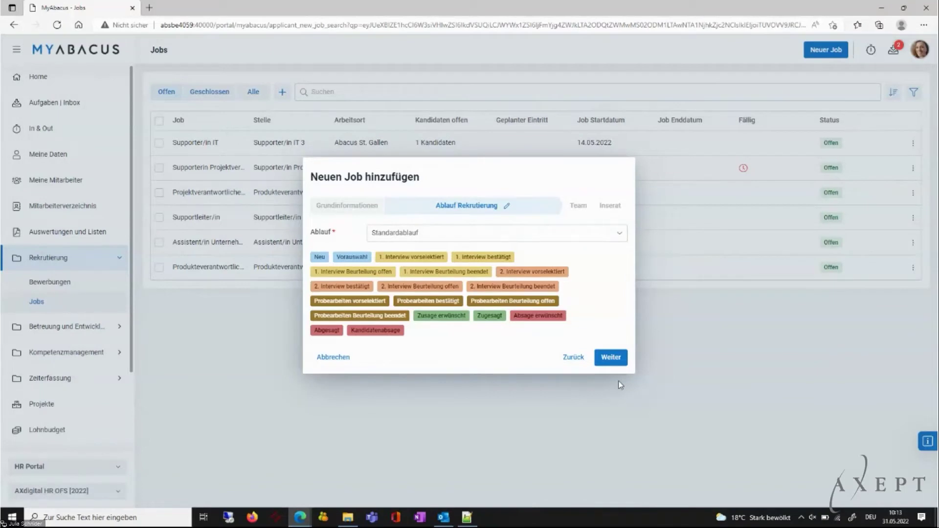
Step through the Team and Inserat pages and save the Sachbearbeiter HR job.
click(619, 362)
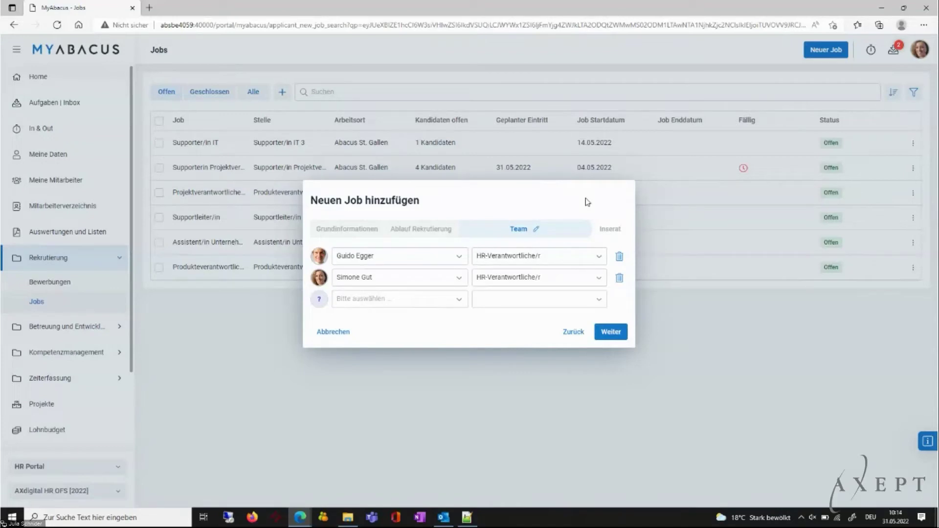
click(609, 333)
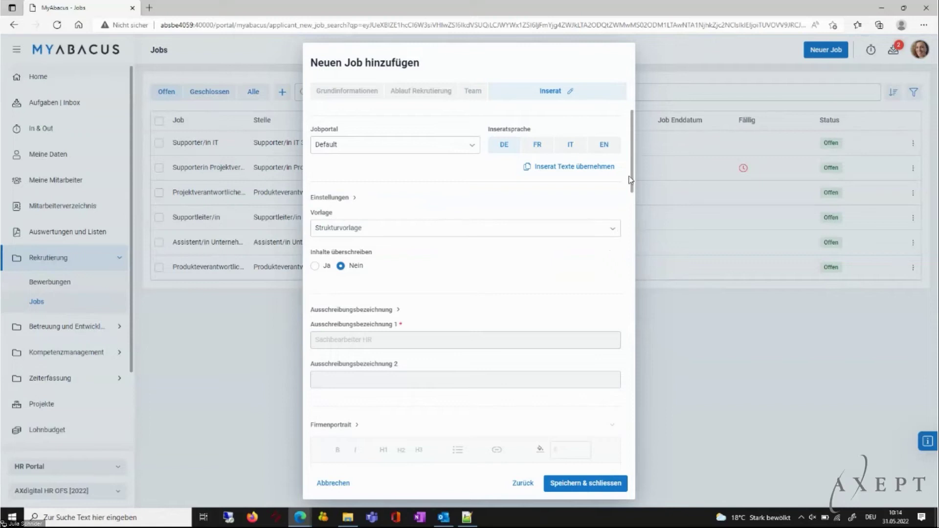
drag(633, 178, 638, 236)
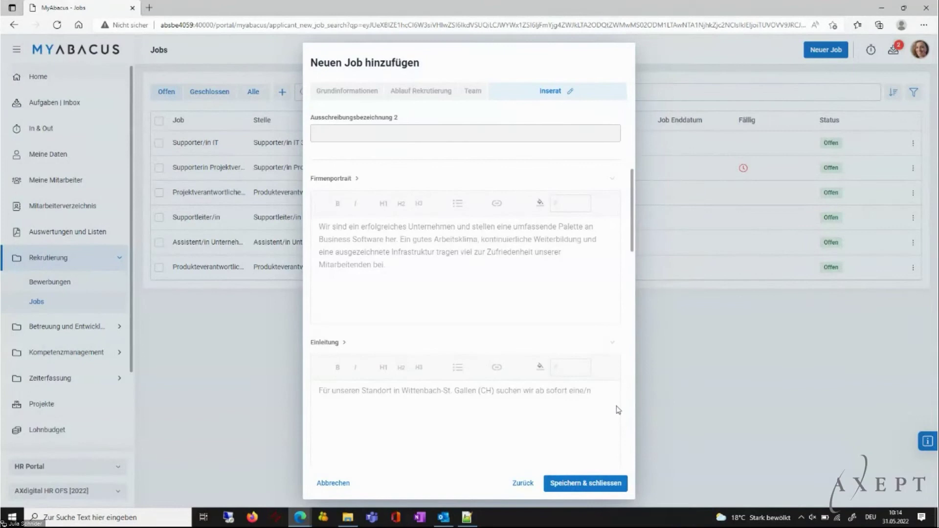
click(586, 484)
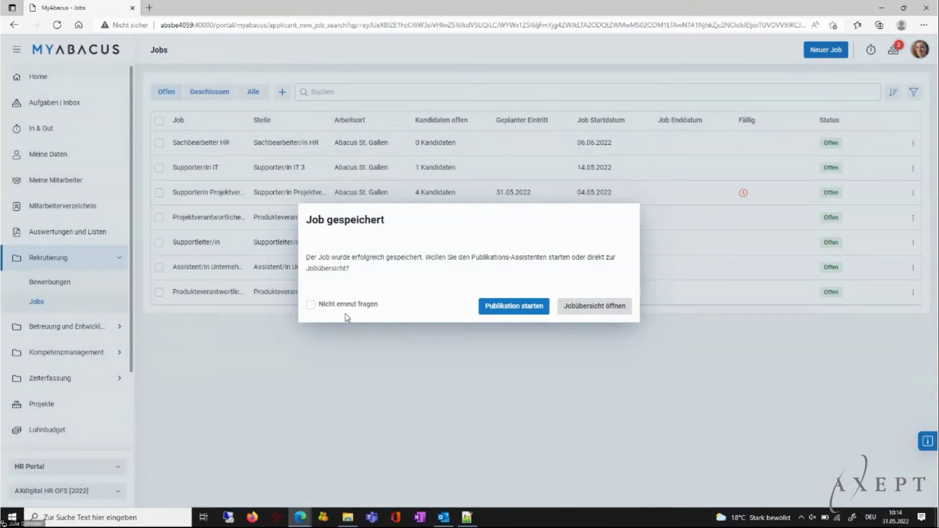
Review the Supporter/in IT job's master data, ad and Publikationen tabs, then close it.
click(577, 312)
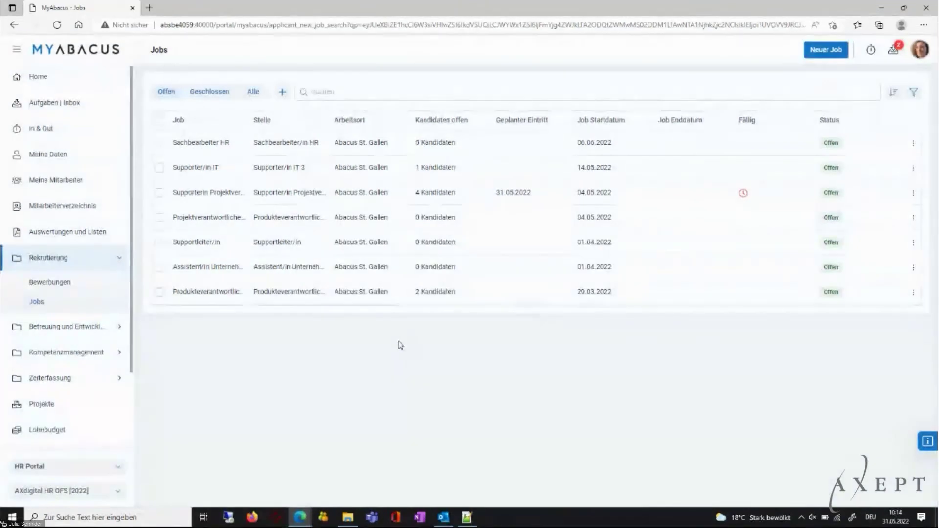
click(273, 169)
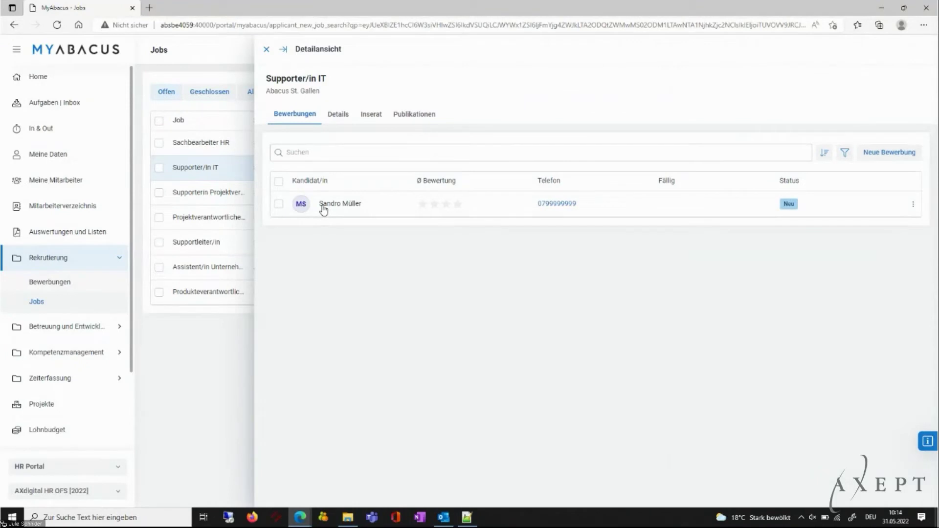
click(337, 115)
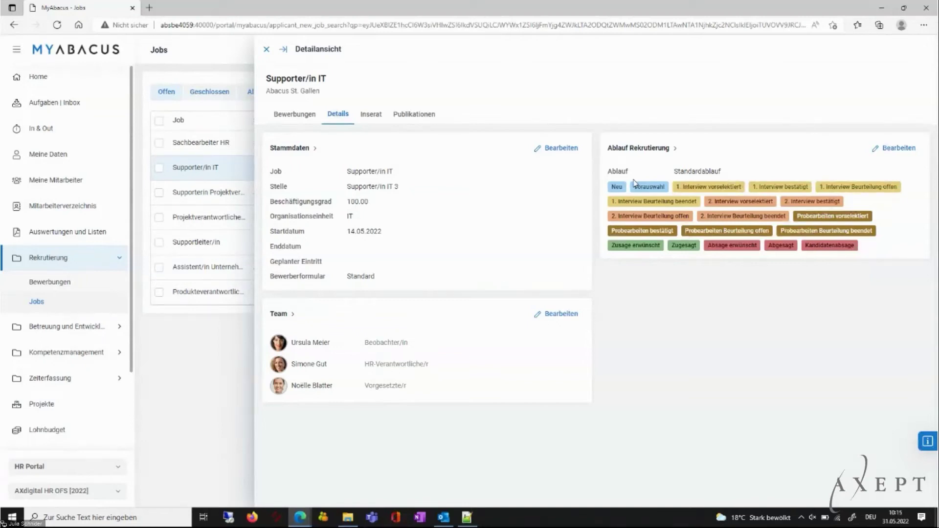
click(371, 115)
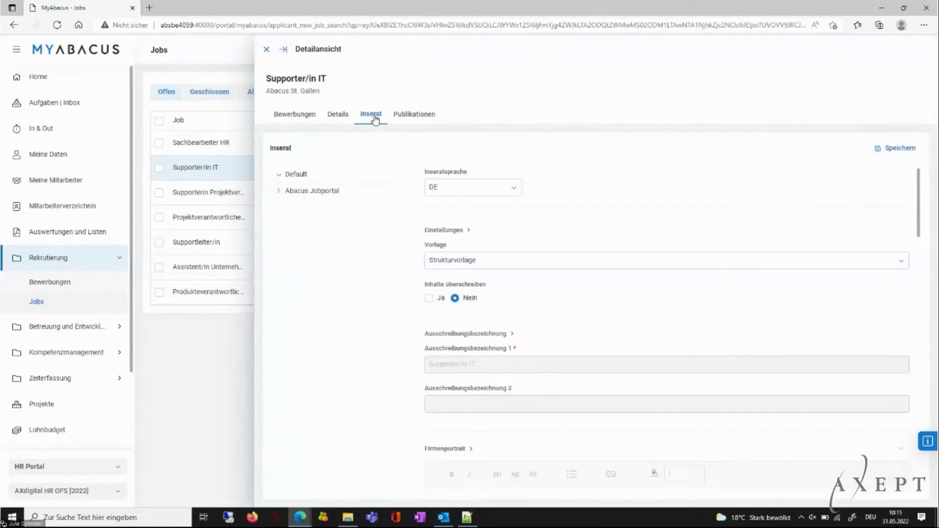
click(412, 117)
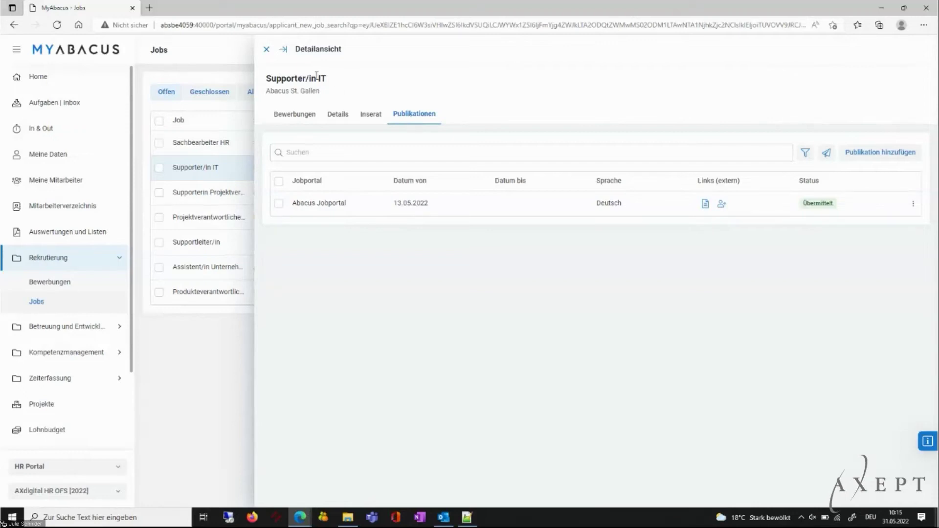
click(267, 50)
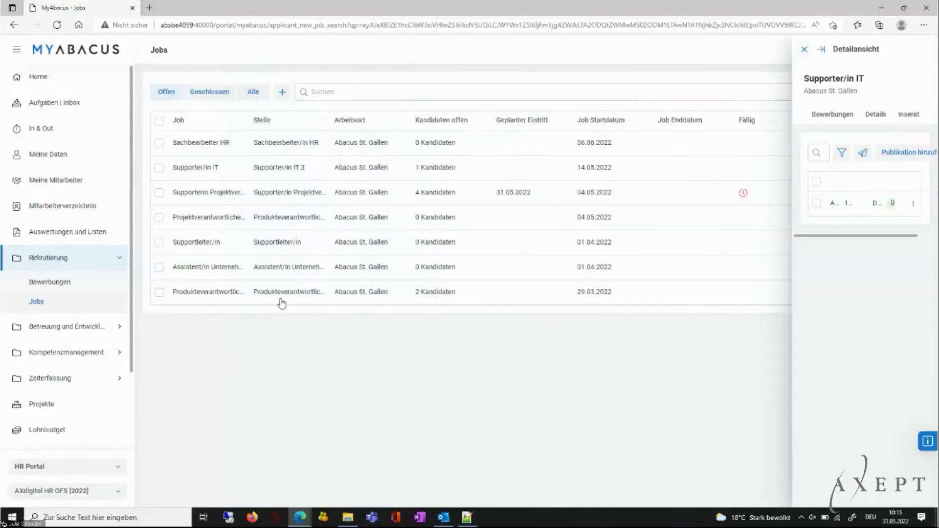
click(74, 284)
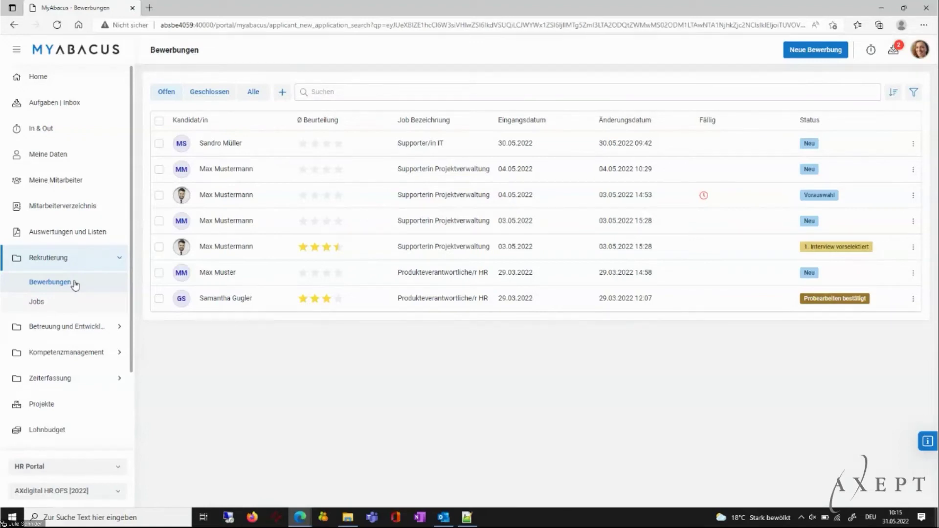
Open the interview-preselected candidate's dossier and read through the Details tab.
click(223, 251)
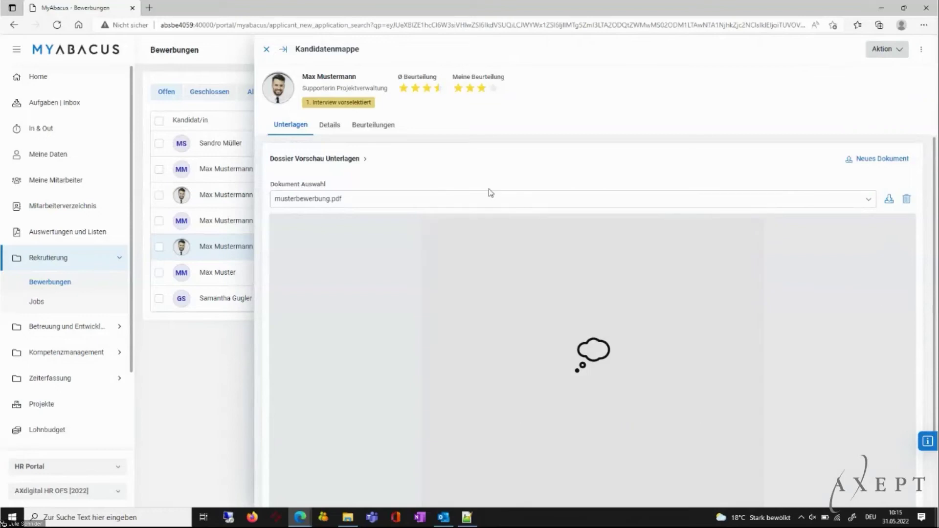
click(343, 157)
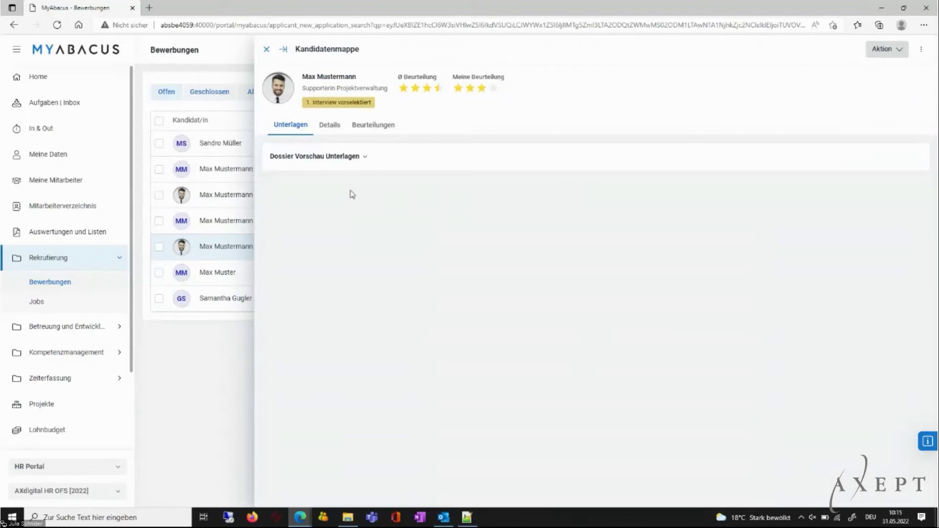
click(333, 126)
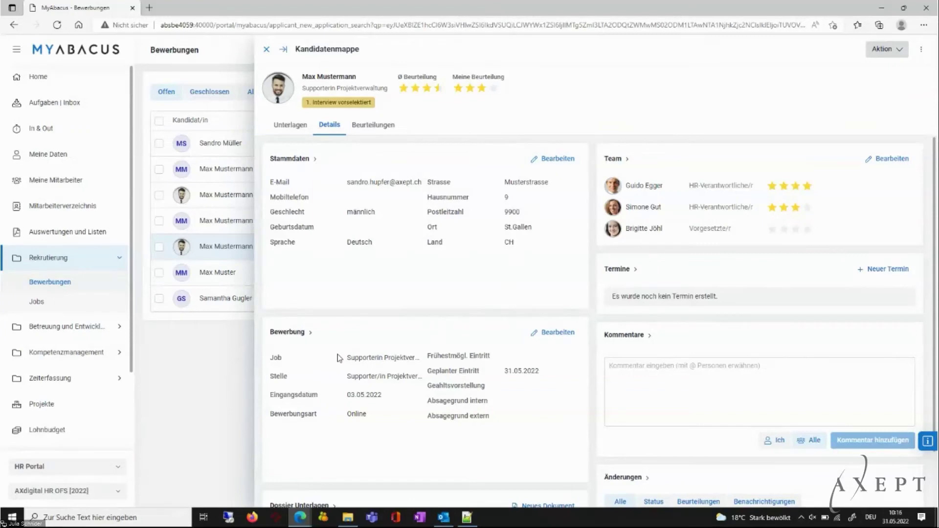
scroll(338, 358, down, 3)
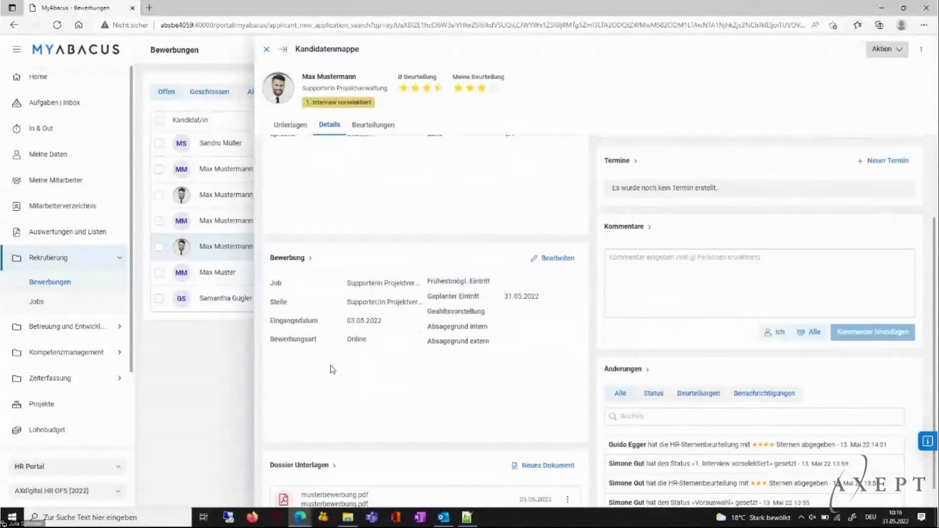
scroll(332, 370, down, 1)
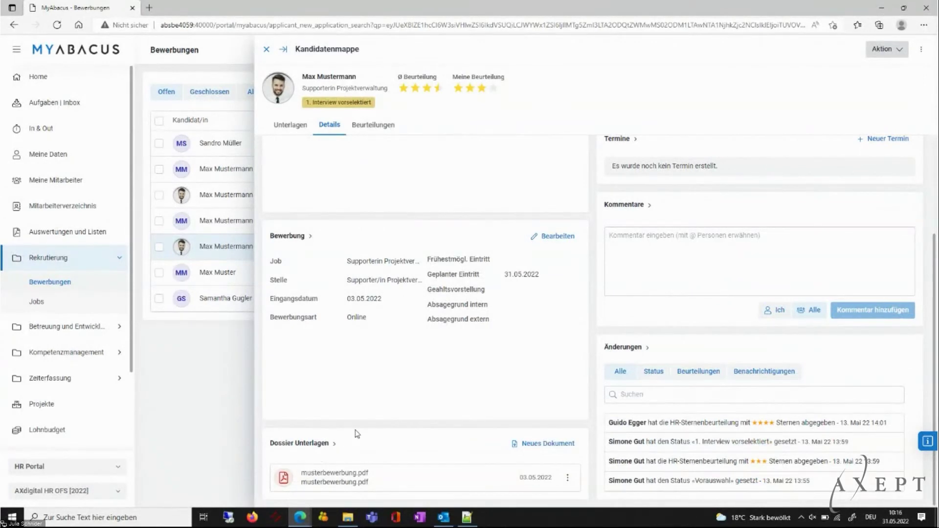
scroll(356, 433, up, 3)
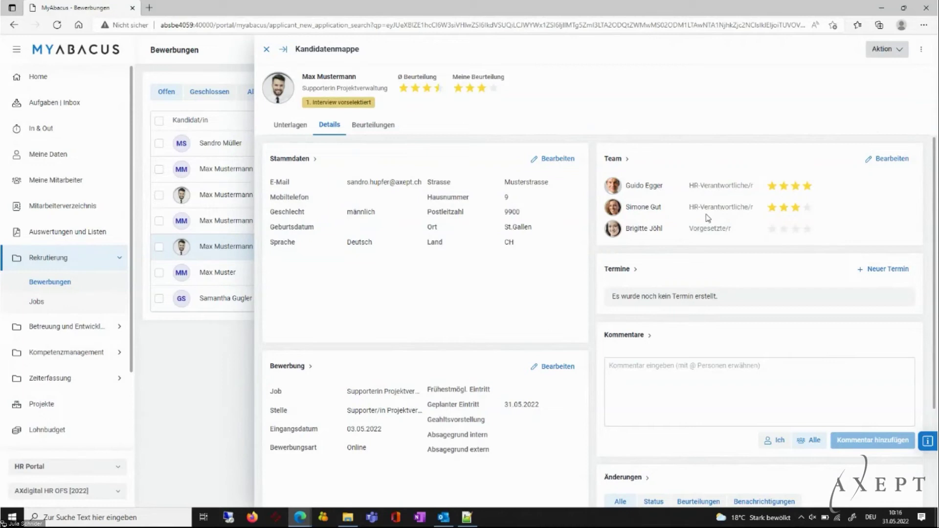
scroll(709, 220, down, 3)
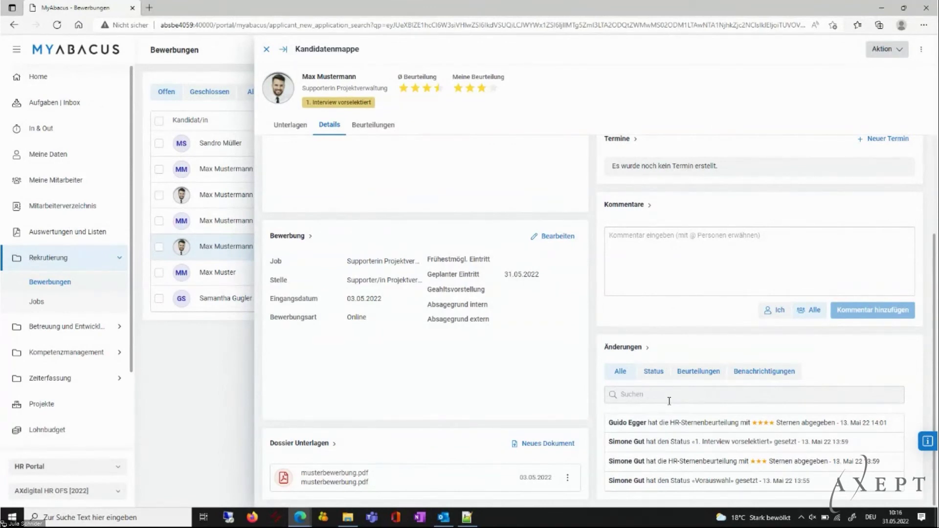
scroll(665, 388, up, 3)
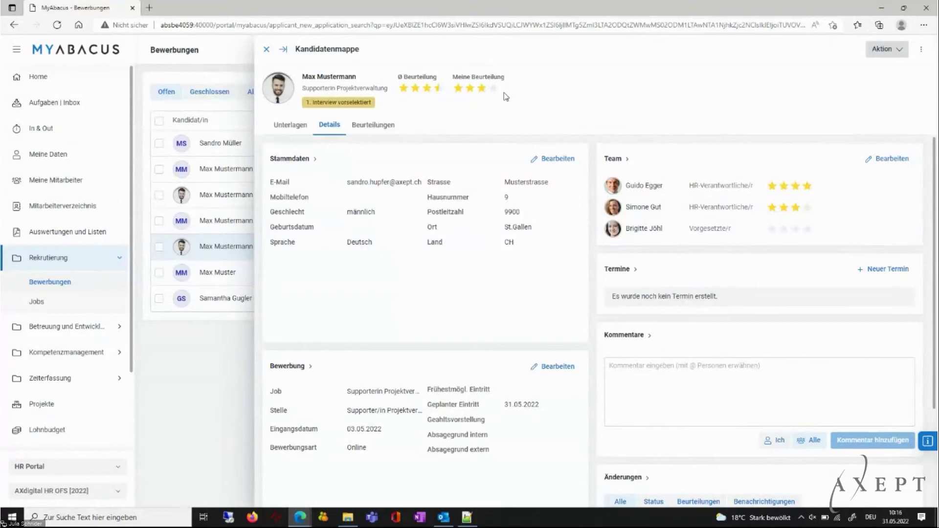
Check the candidate's Beurteilungen ratings and close the Kandidatenmappe.
click(383, 128)
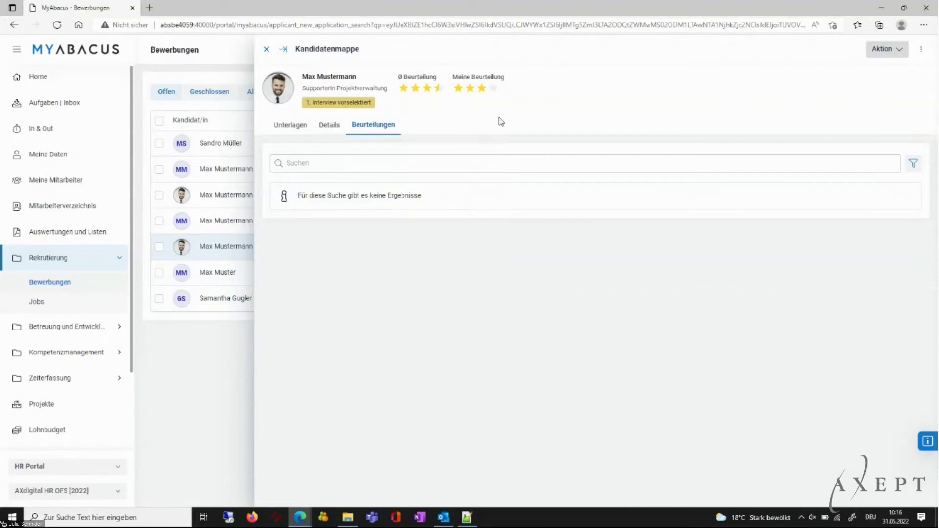
click(266, 49)
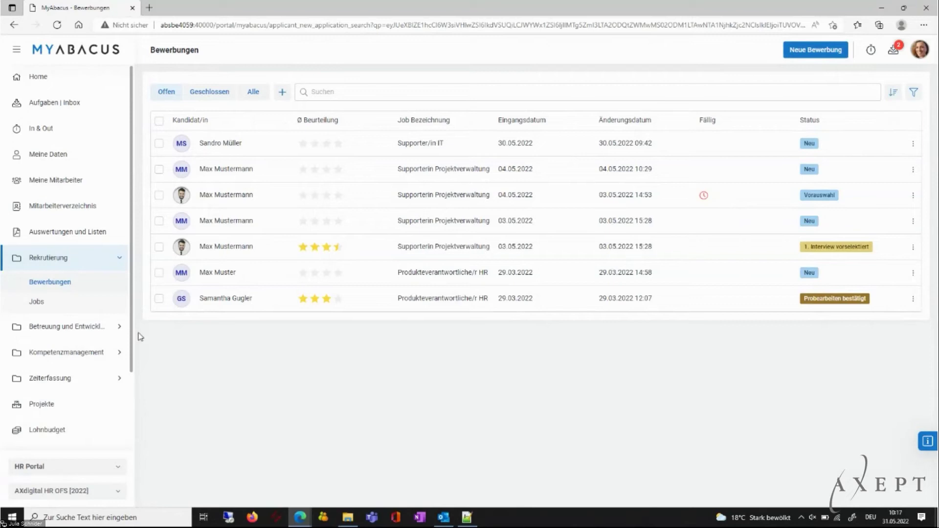
drag(132, 330, 131, 389)
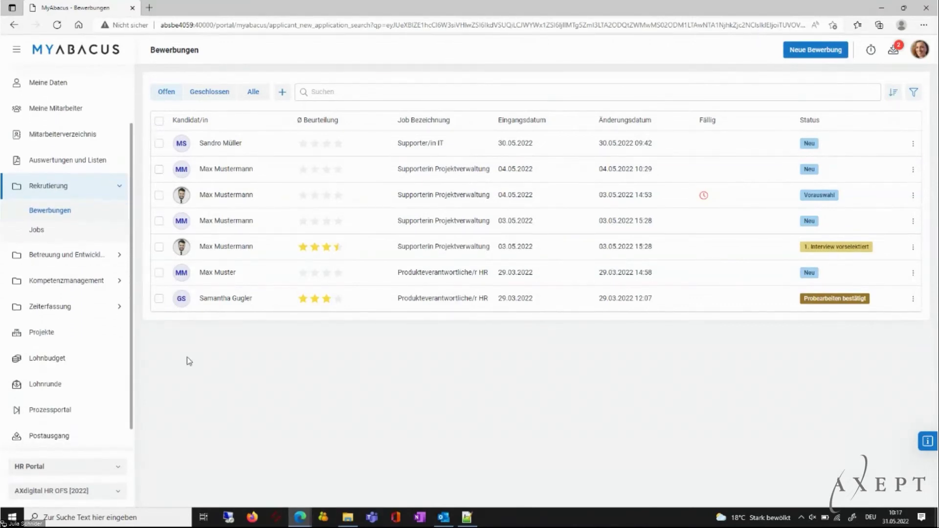
Open Mitarbeitergespräche under Betreuung und Entwicklung and start a Neues Gespräch.
click(117, 255)
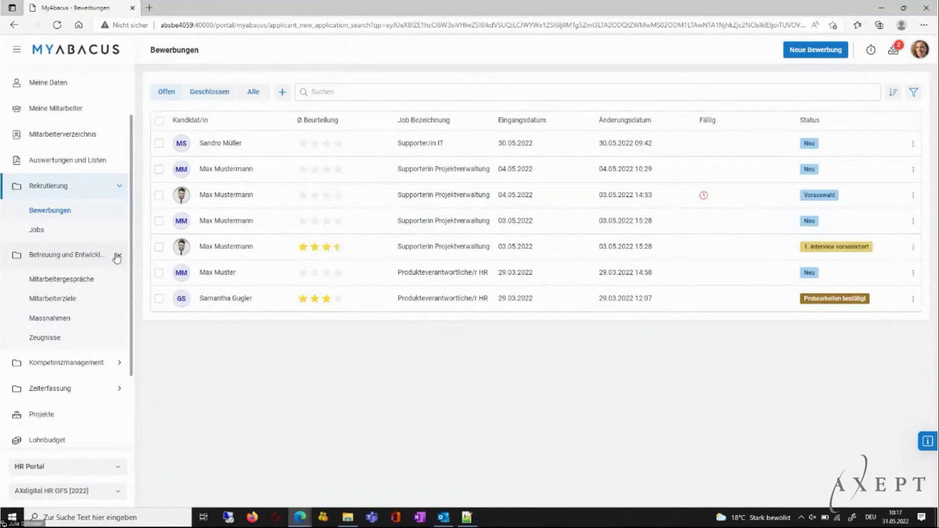
click(103, 279)
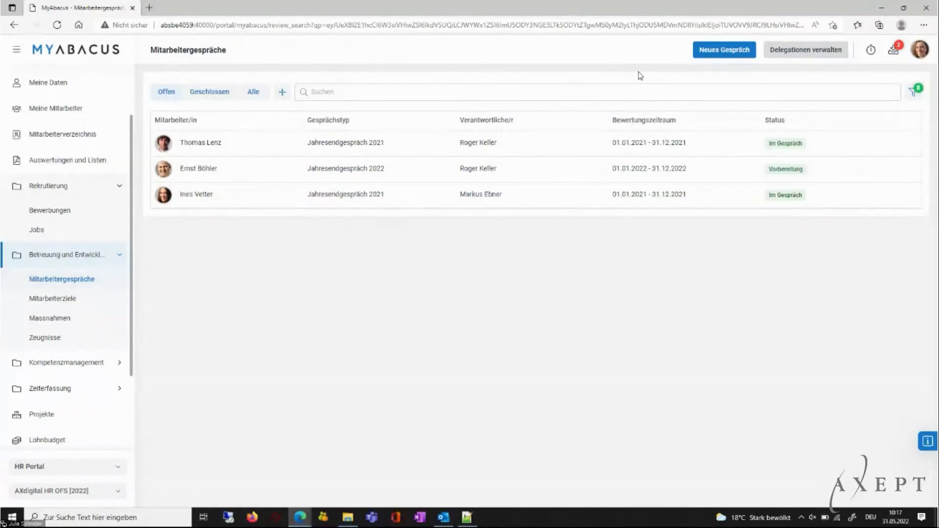
click(749, 55)
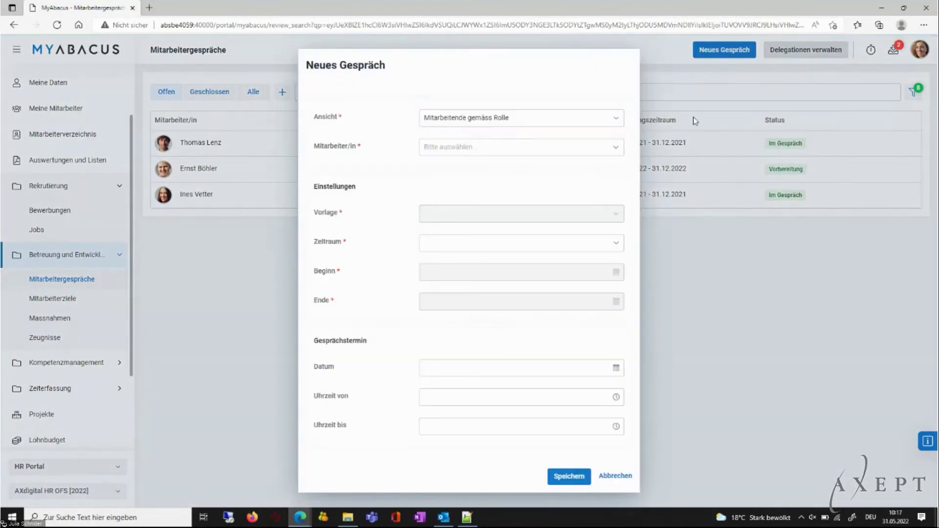
click(617, 148)
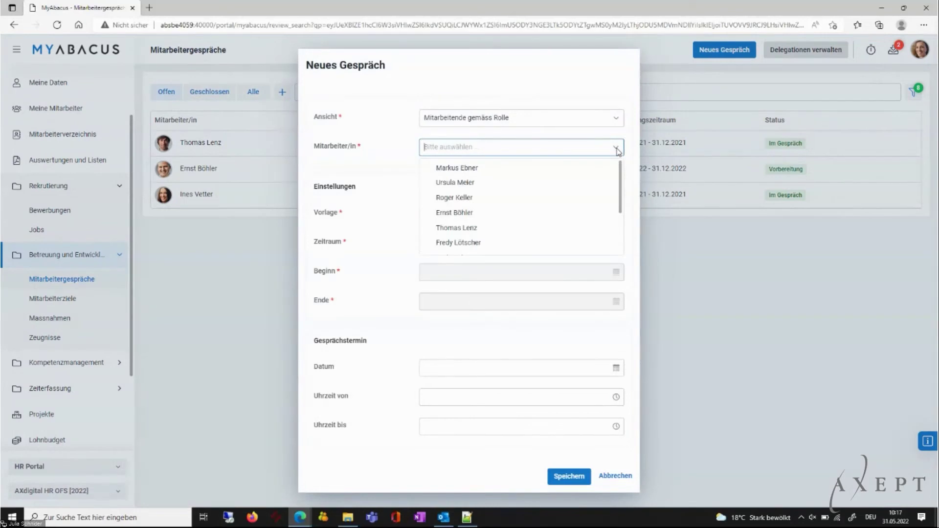
Choose an employee and contract for the new appraisal and set the Zeitraum to 2021.
click(495, 199)
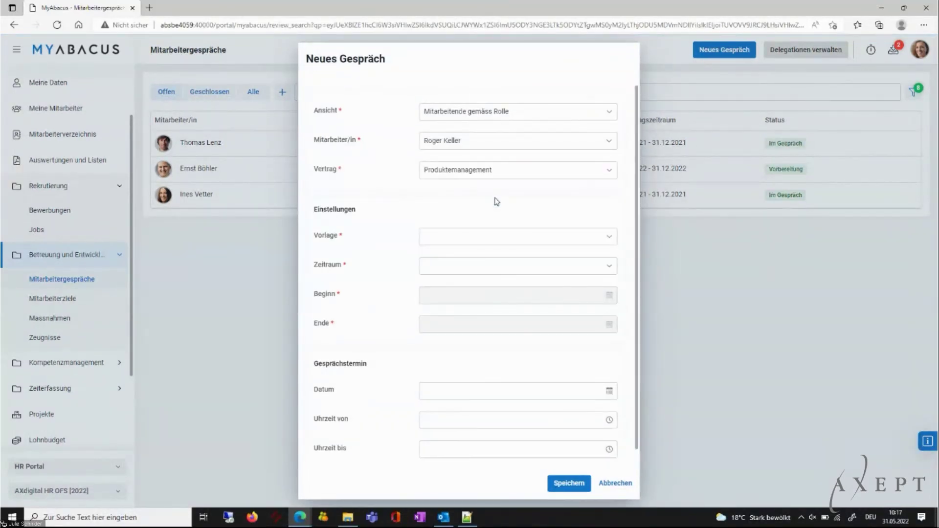
click(609, 238)
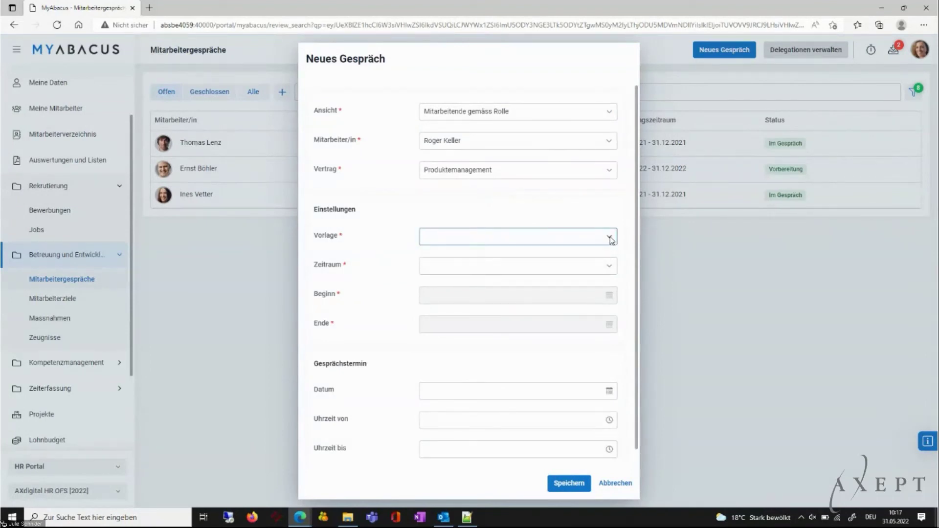
click(506, 267)
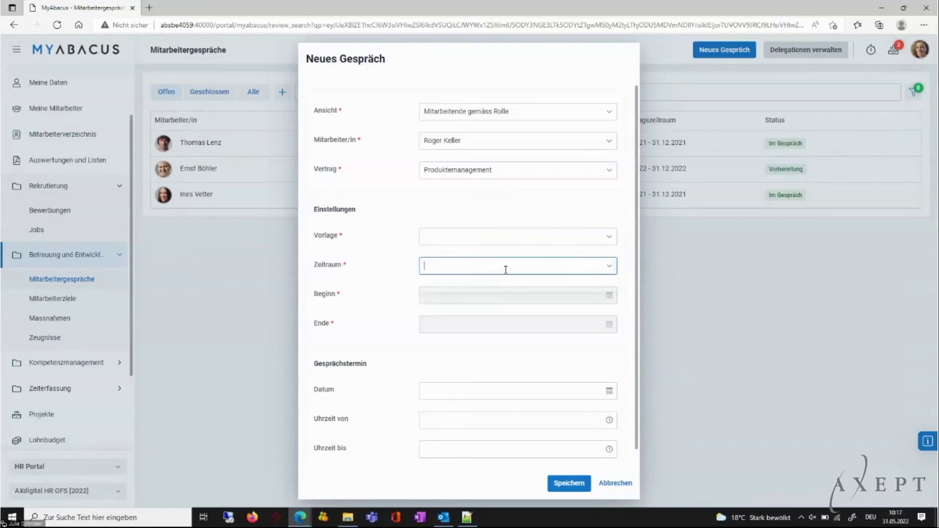
click(519, 240)
click(611, 239)
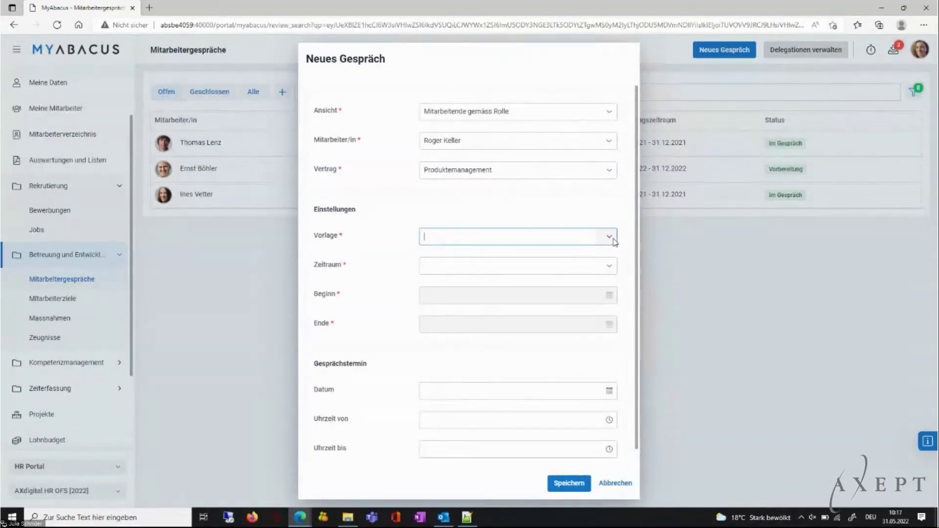
click(609, 267)
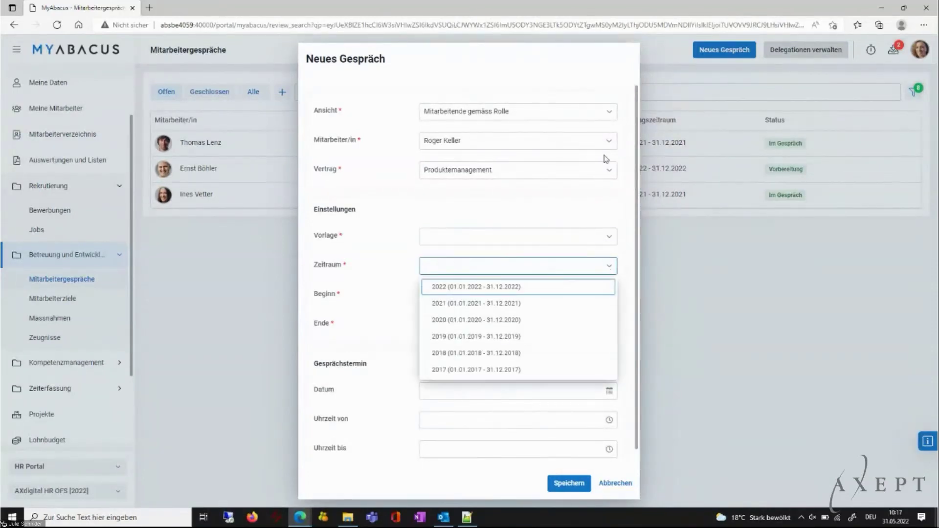
click(609, 170)
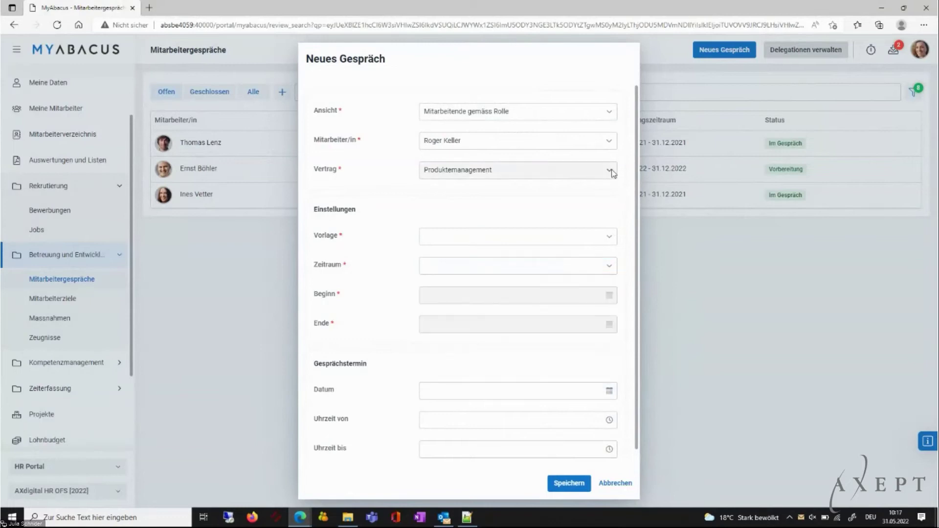
click(609, 170)
click(609, 237)
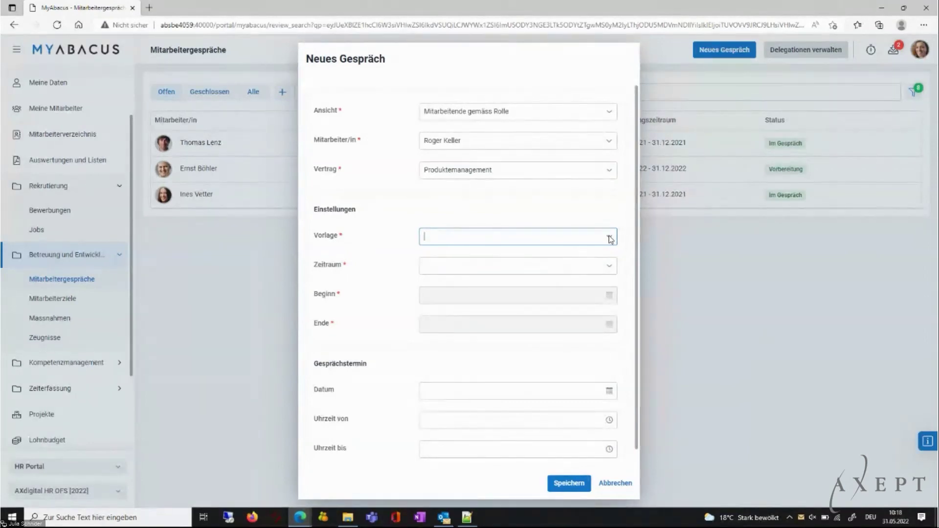
click(609, 266)
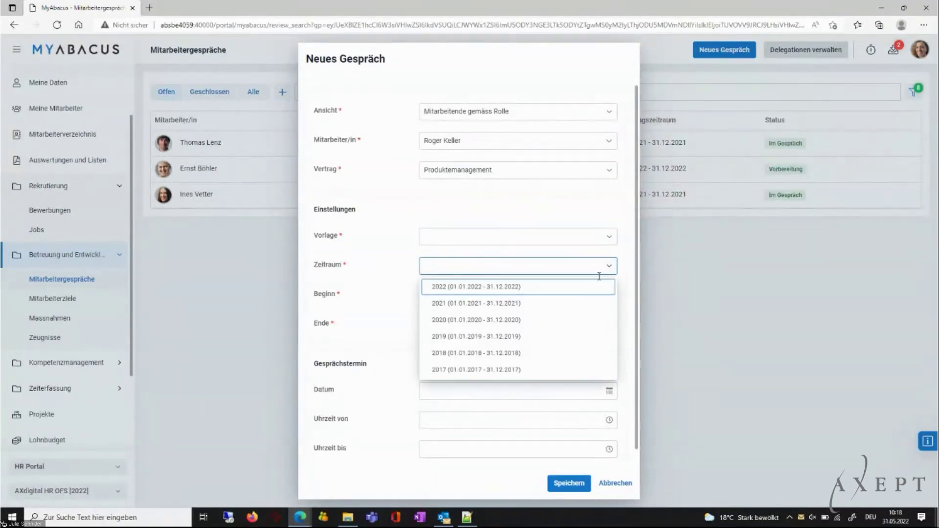
click(537, 303)
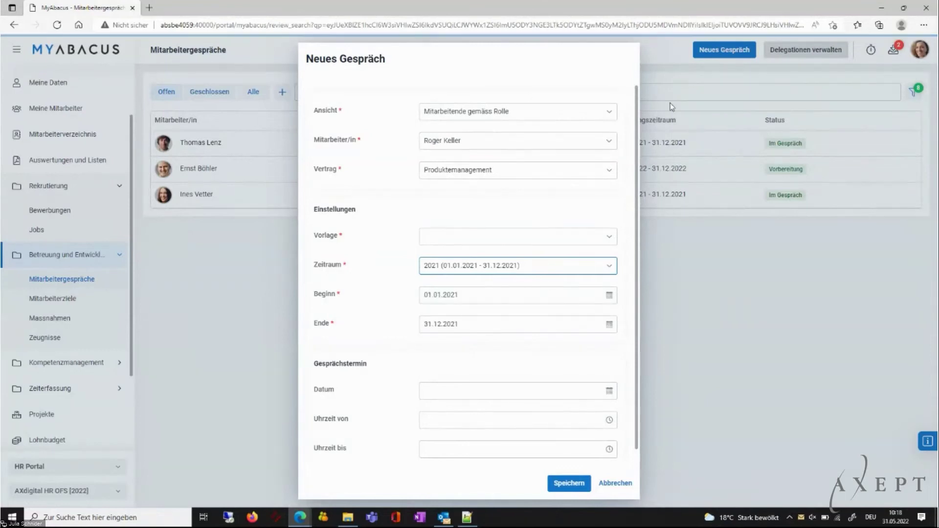
Cancel the new appraisal and log out of MyAbacus.
click(612, 484)
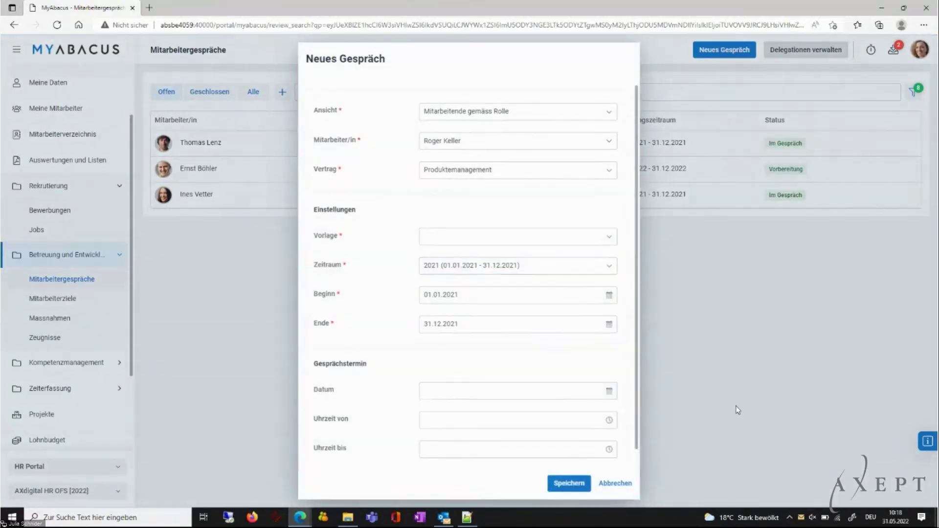
click(919, 55)
click(860, 117)
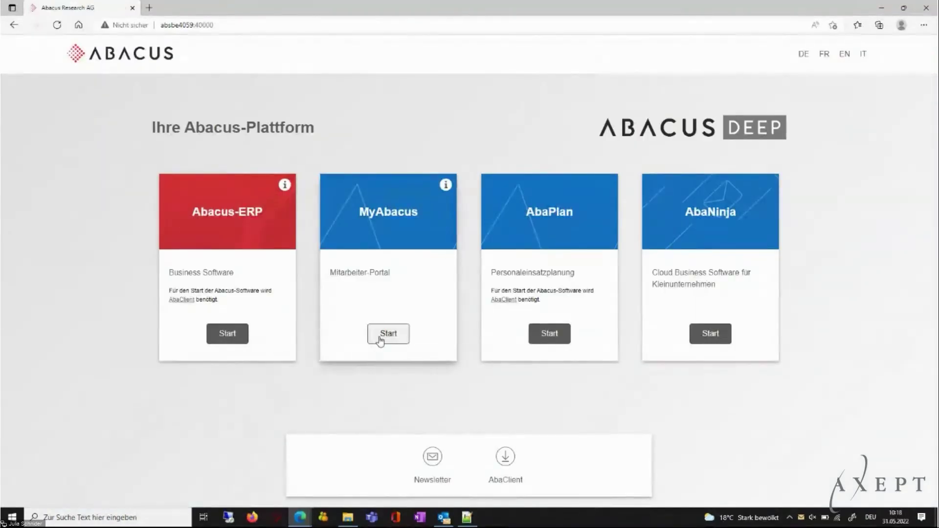
Sign in to the MyAbacus portal with the supervisor account's username and password.
click(380, 337)
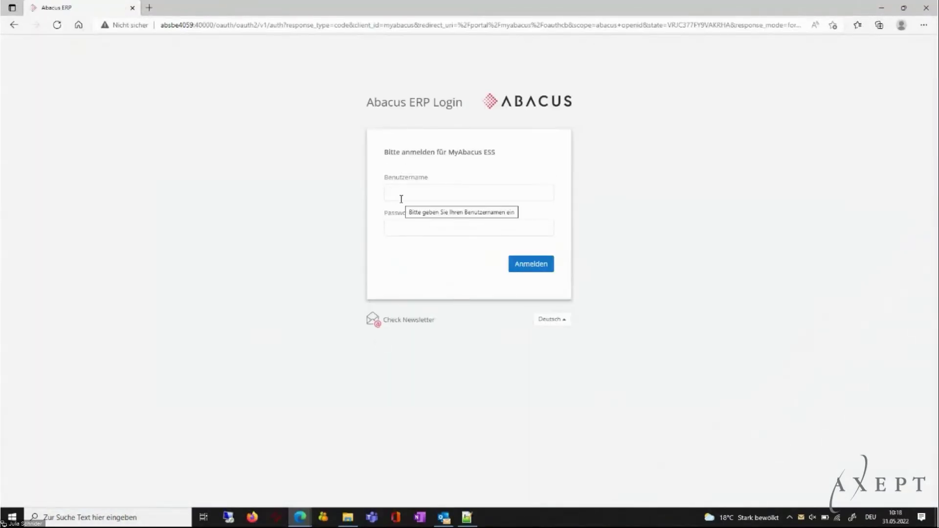
text(vorgesetzter)
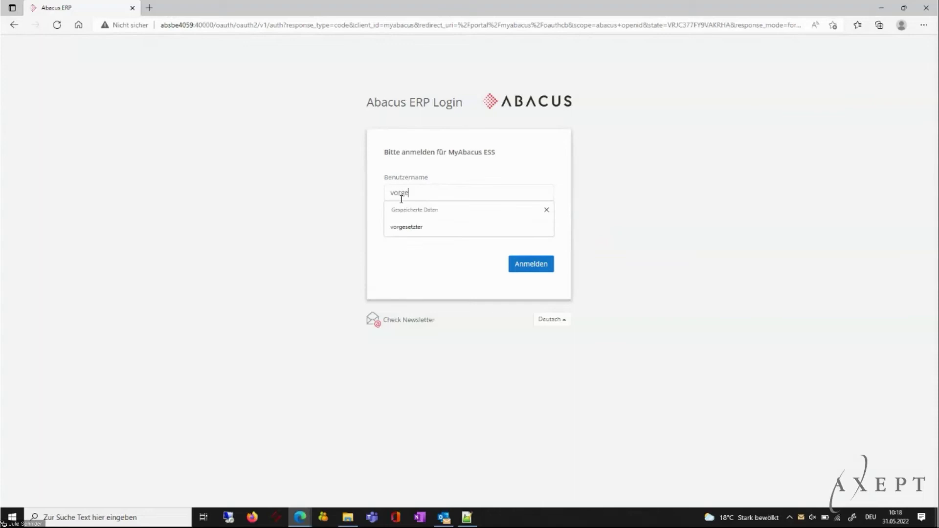
key(Tab)
text(abacus)
key(Return)
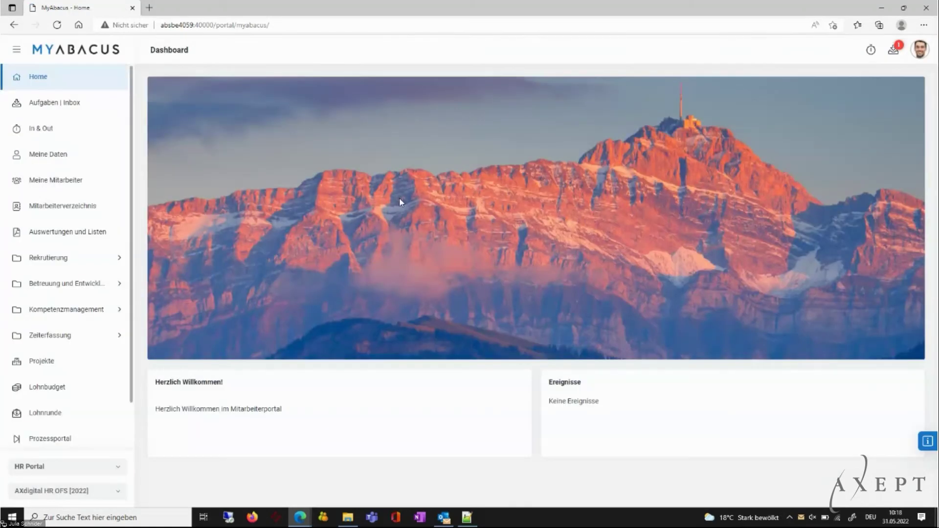
Open Mitarbeitergespräche under Betreuung und Entwicklung and start a new employee review.
click(114, 290)
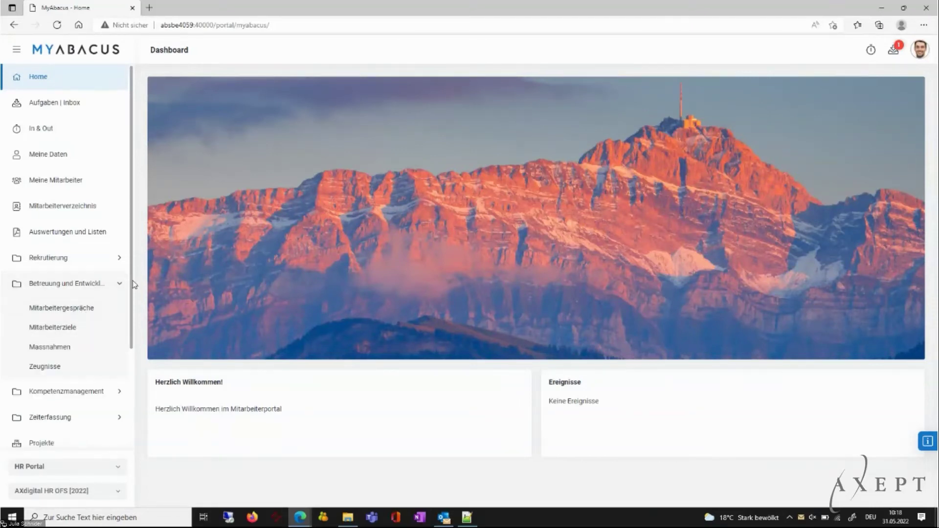
scroll(134, 293, down, 1)
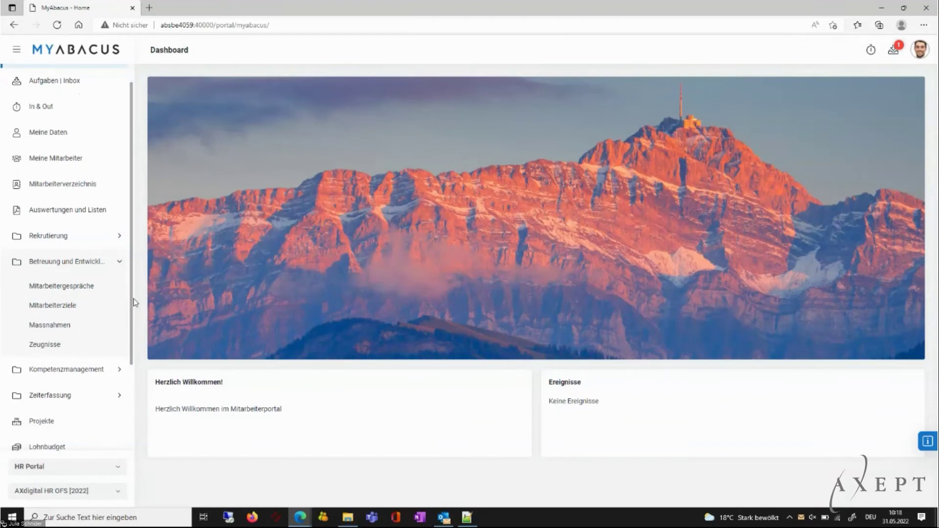
click(66, 288)
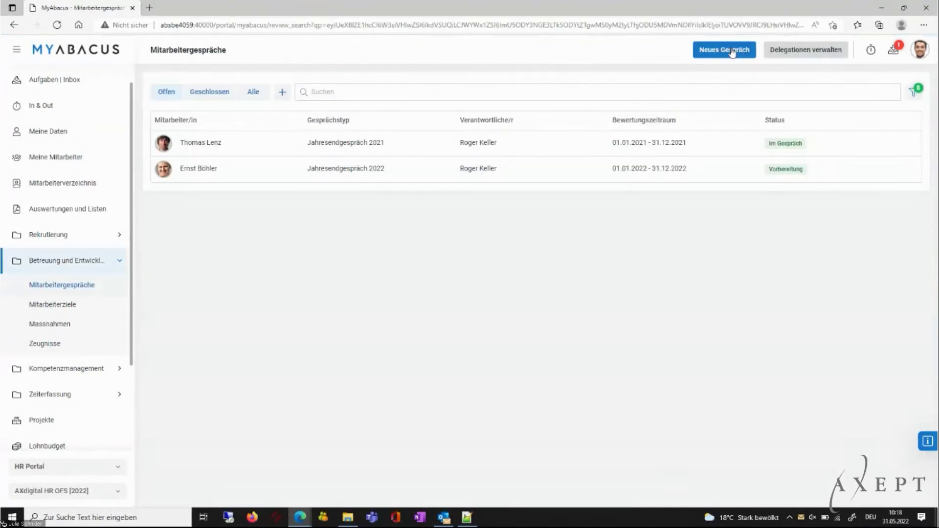
click(732, 52)
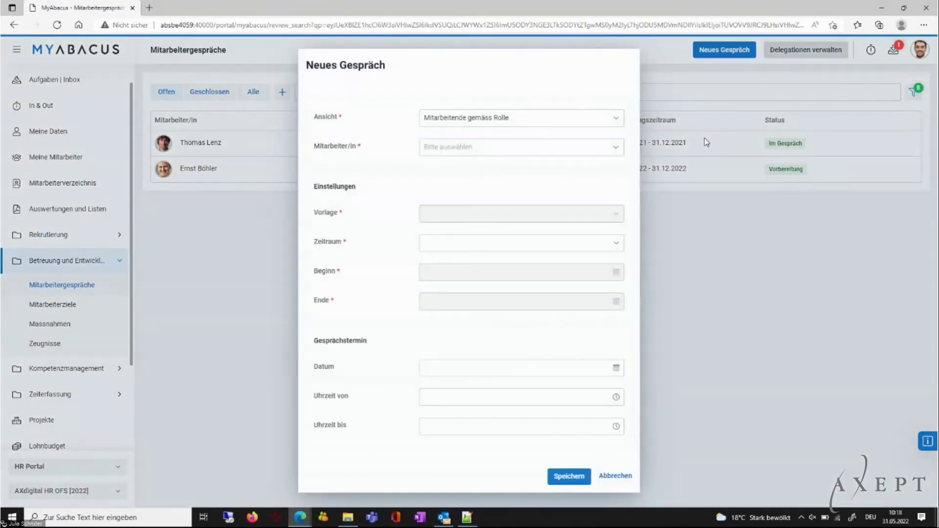
Choose the product-management employee, keep the Jahresendgespräch template, and set Zeitraum 2021.
click(619, 150)
click(576, 183)
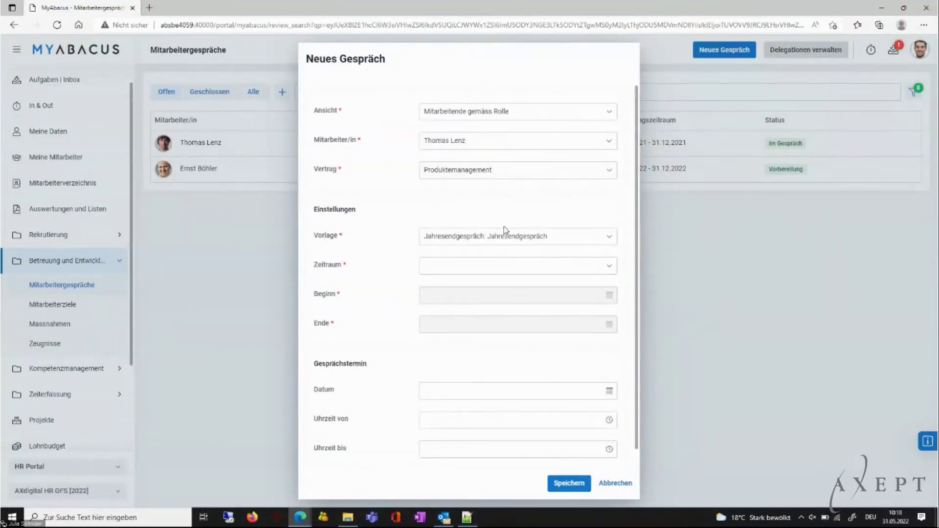
click(610, 237)
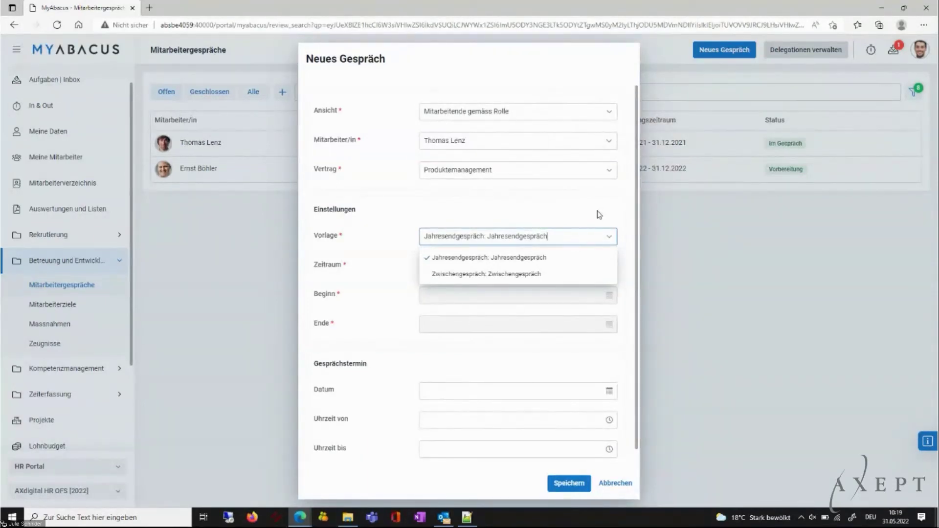
click(599, 214)
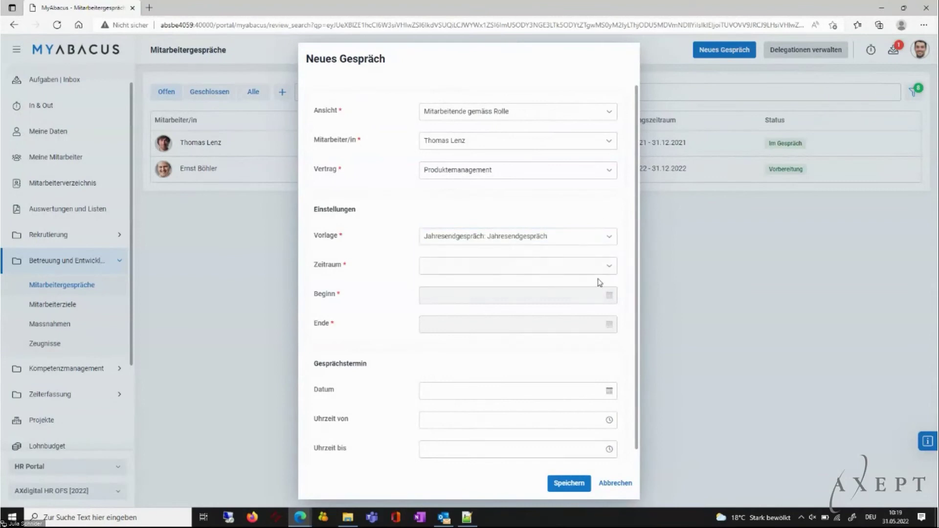
click(609, 269)
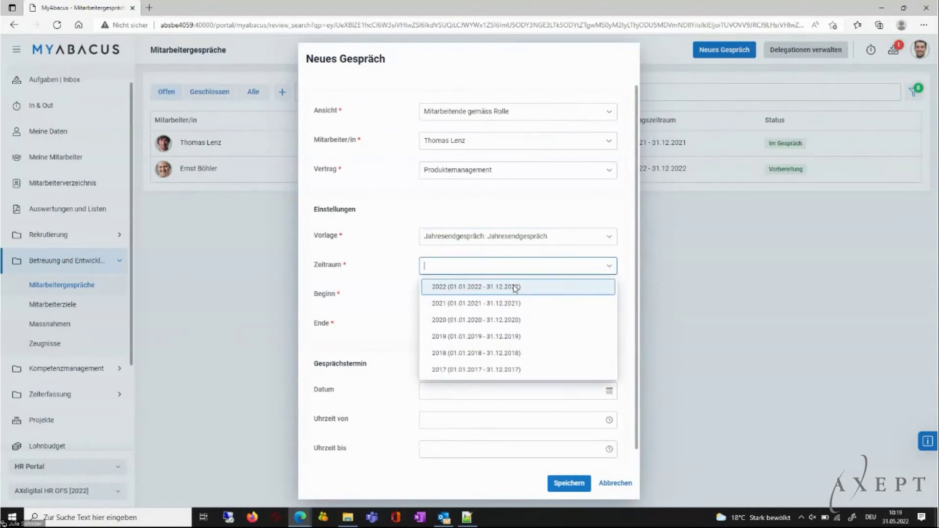
click(502, 304)
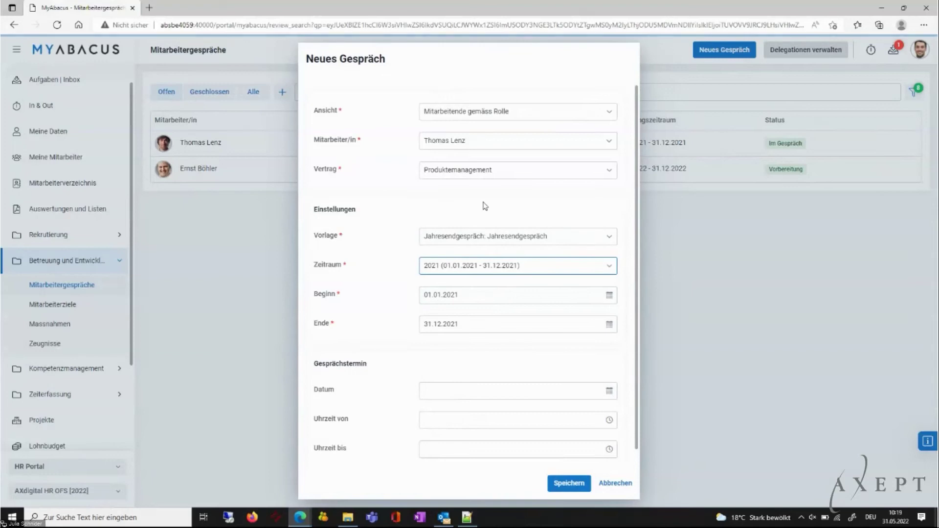
Schedule the review for 12.08.2022 from 10:00 to 12:00 and save it.
click(609, 392)
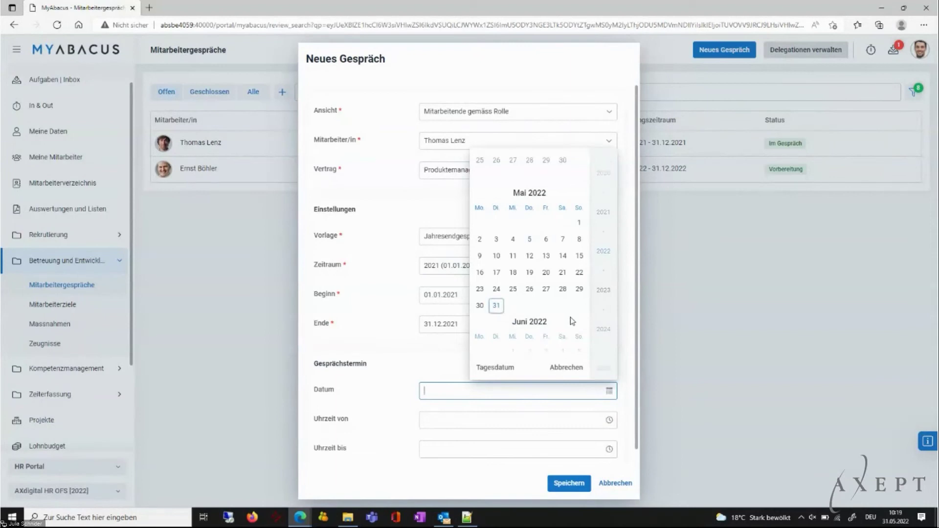
scroll(572, 324, down, 3)
scroll(545, 335, down, 6)
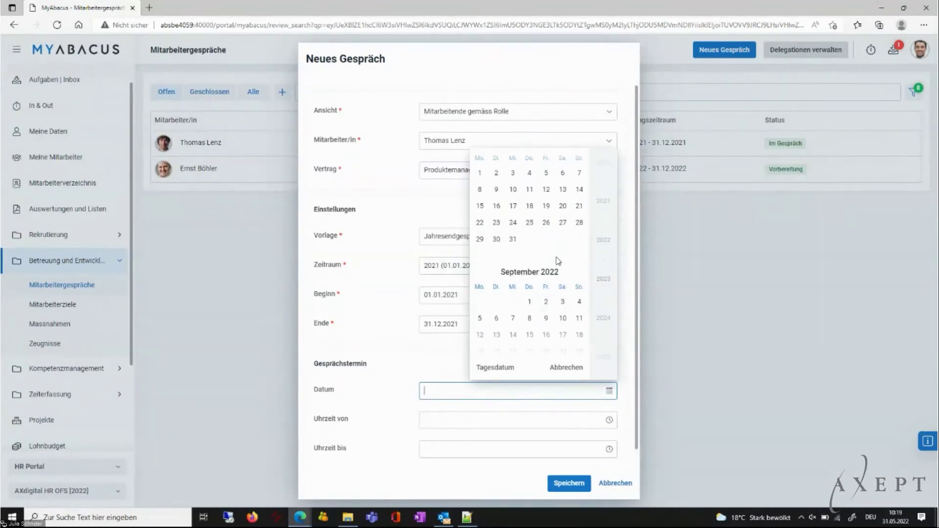
click(546, 190)
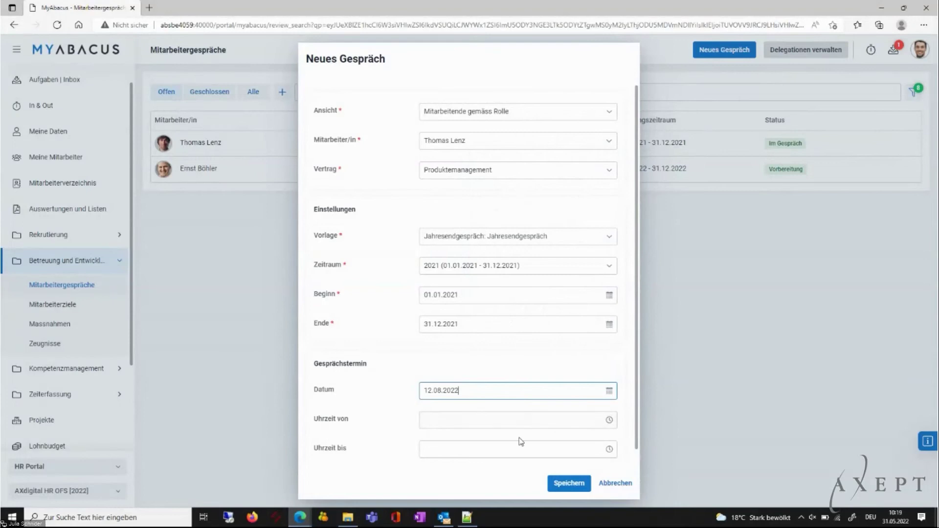
click(610, 420)
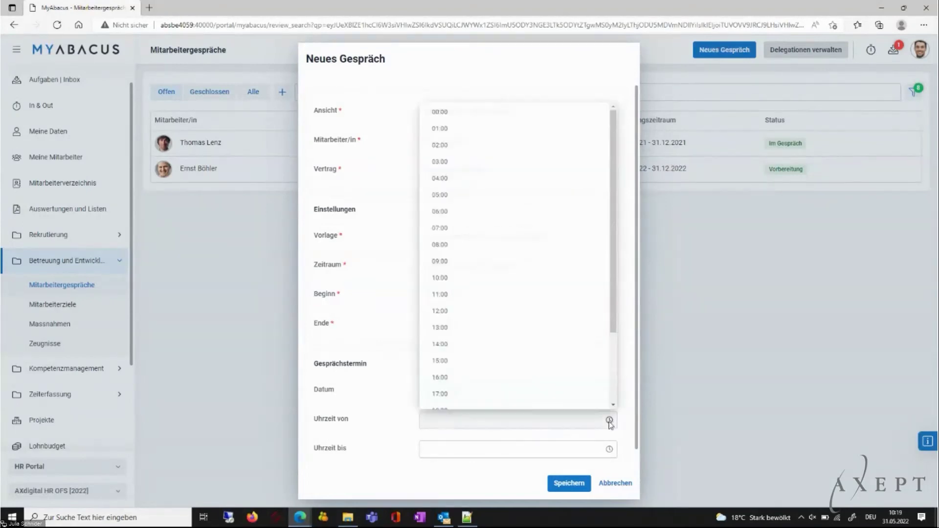
click(455, 294)
click(609, 449)
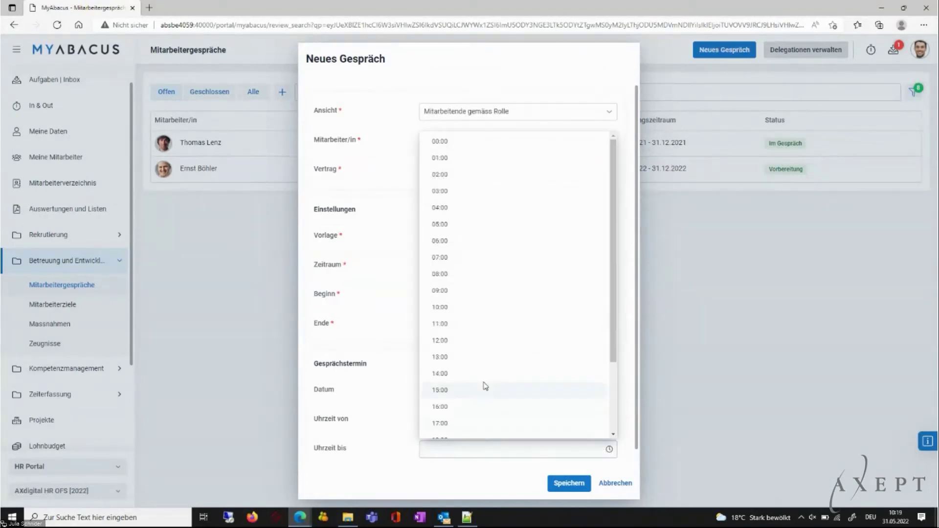
click(458, 344)
click(571, 485)
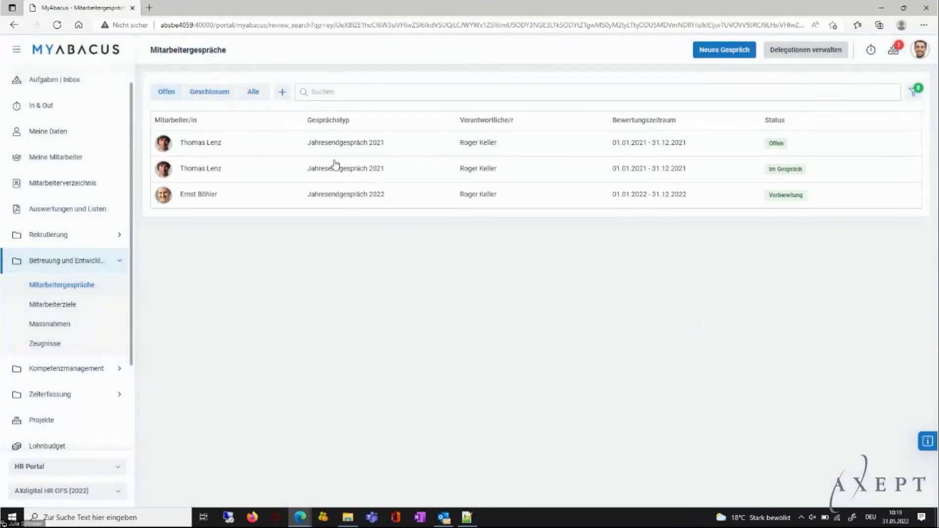
Open the new Jahresendgespräch 2021, show its Beurteilungskriterien, and rate Fachliche Anforderungen as Gut.
click(336, 149)
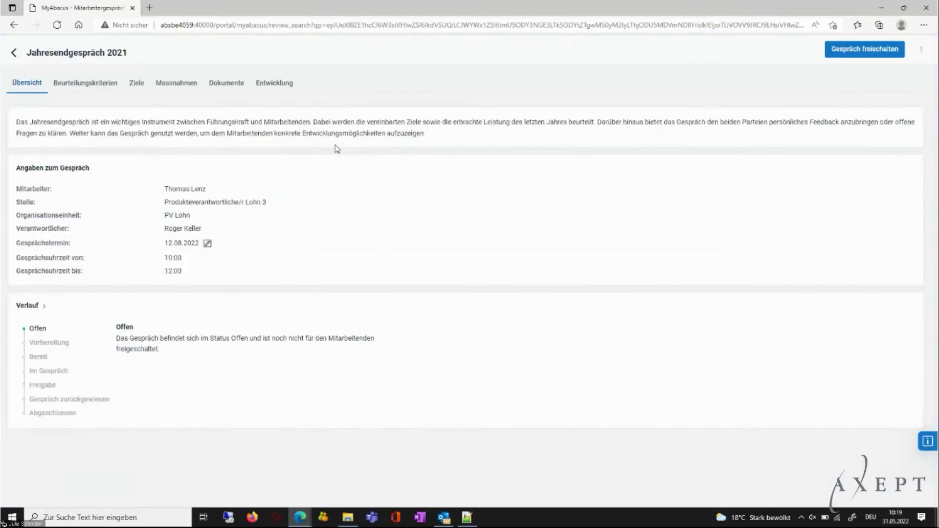
click(98, 88)
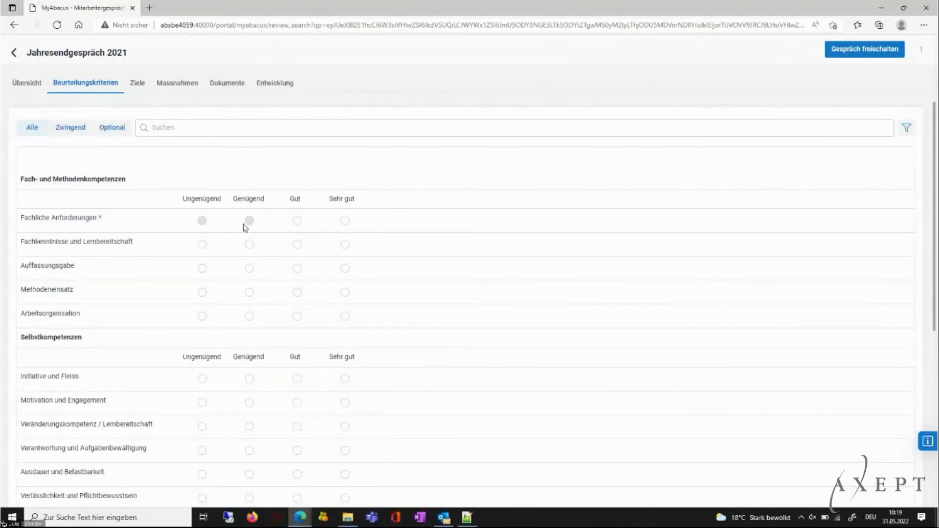
click(297, 221)
Open the Fachliche Anforderungen details and start a supervisor comment on the criterion.
scroll(250, 398, down, 5)
scroll(249, 399, up, 6)
click(86, 219)
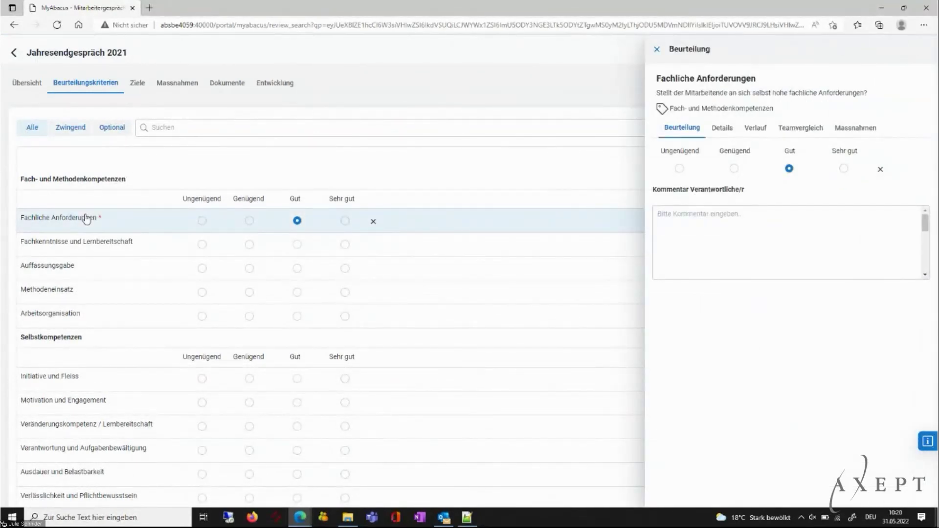
click(741, 216)
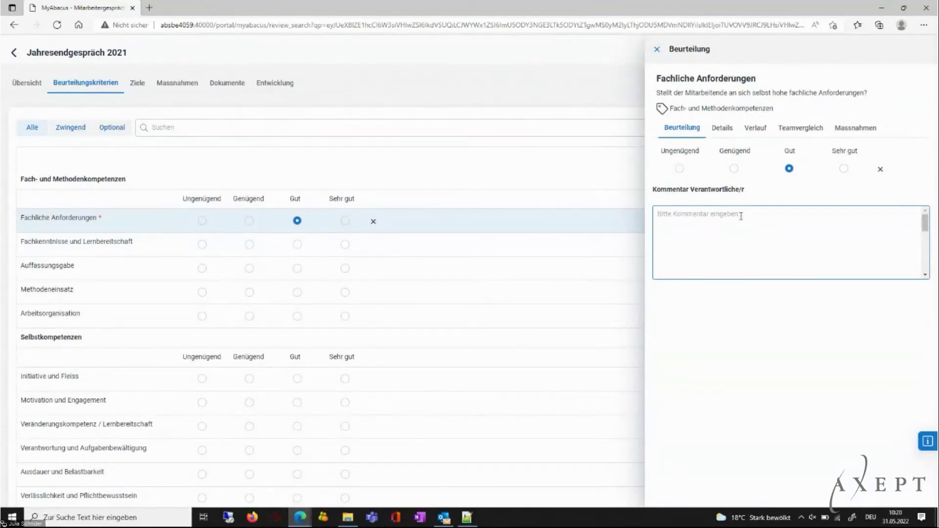
Browse the Details, Verlauf, Teamvergleich and Massnahmen tabs, close the panel, and show the Ziele.
click(725, 130)
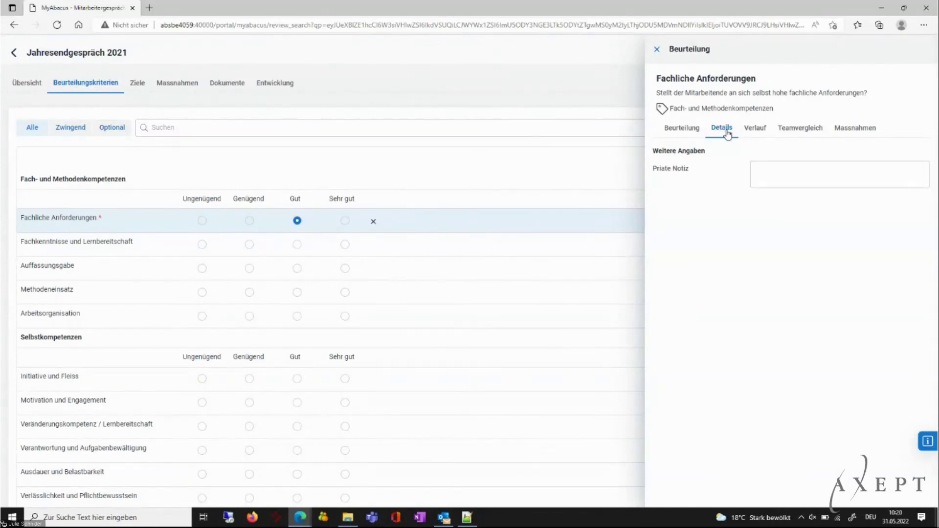
click(753, 131)
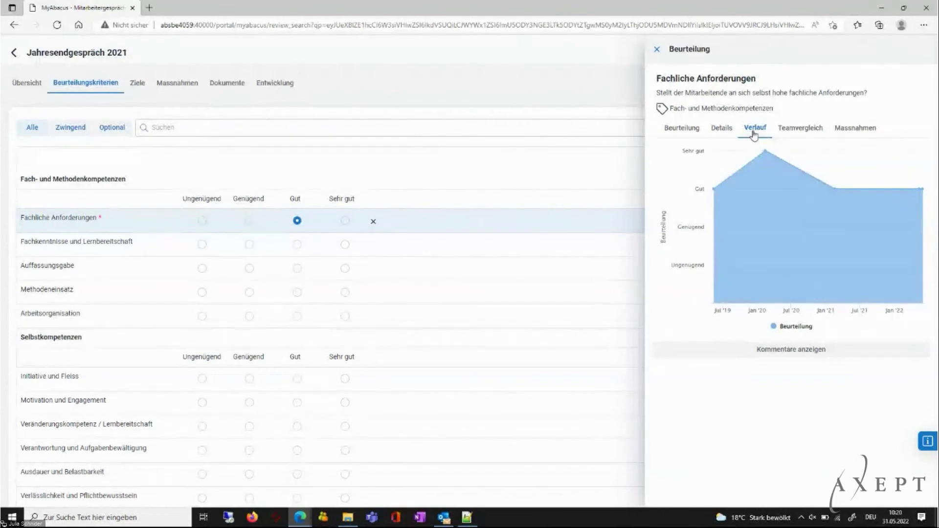
click(793, 132)
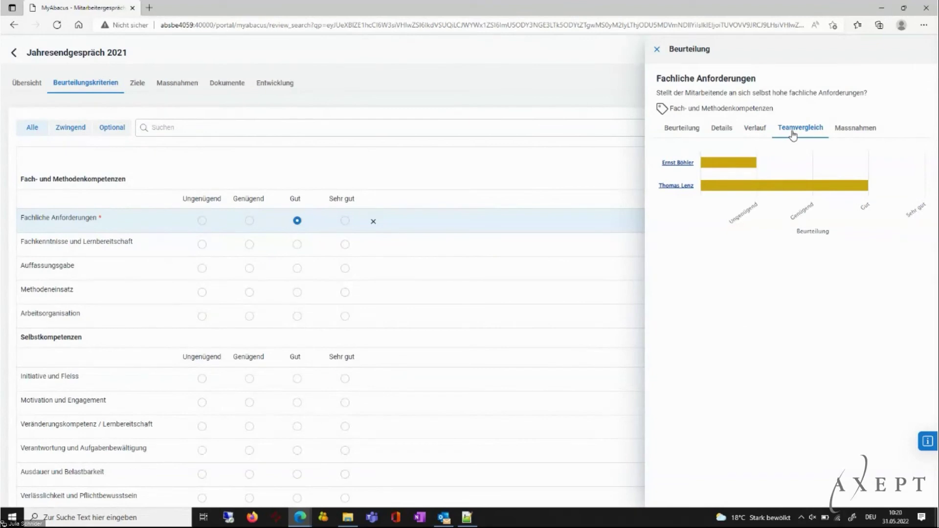
click(856, 128)
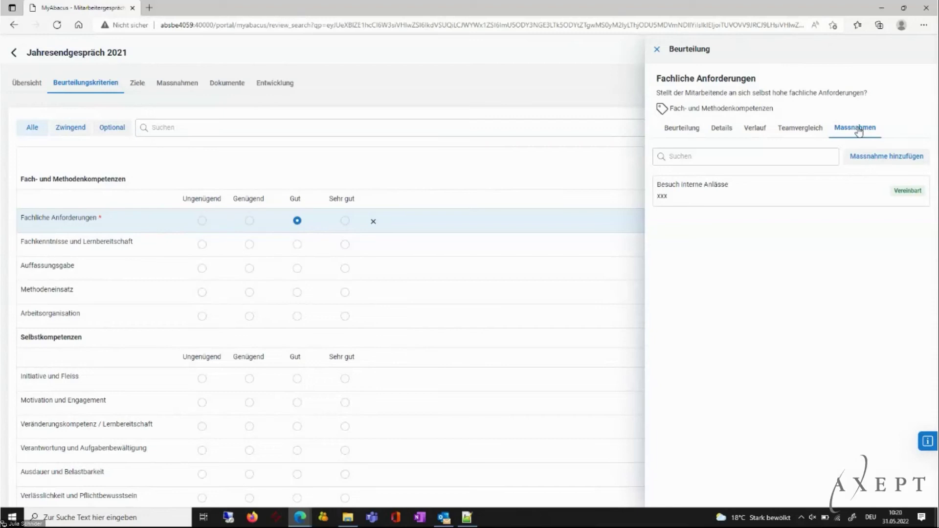
click(657, 50)
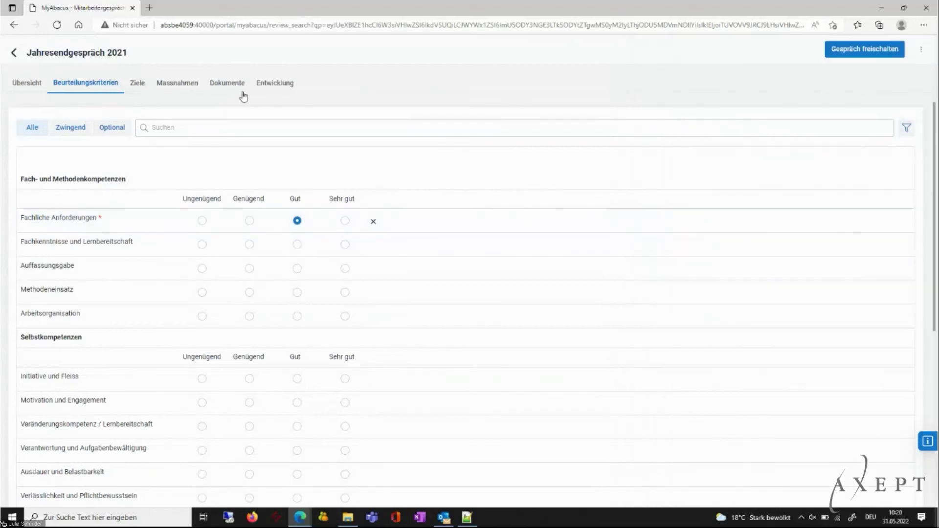
click(142, 88)
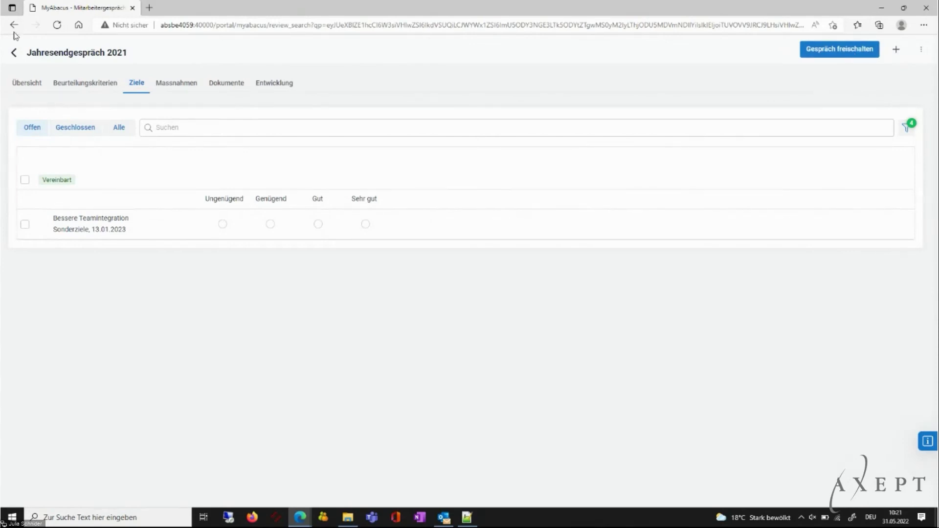
Open the Im Gespräch 2021 review's Beurteilungskriterien to compare ratings, then return to the list.
click(16, 54)
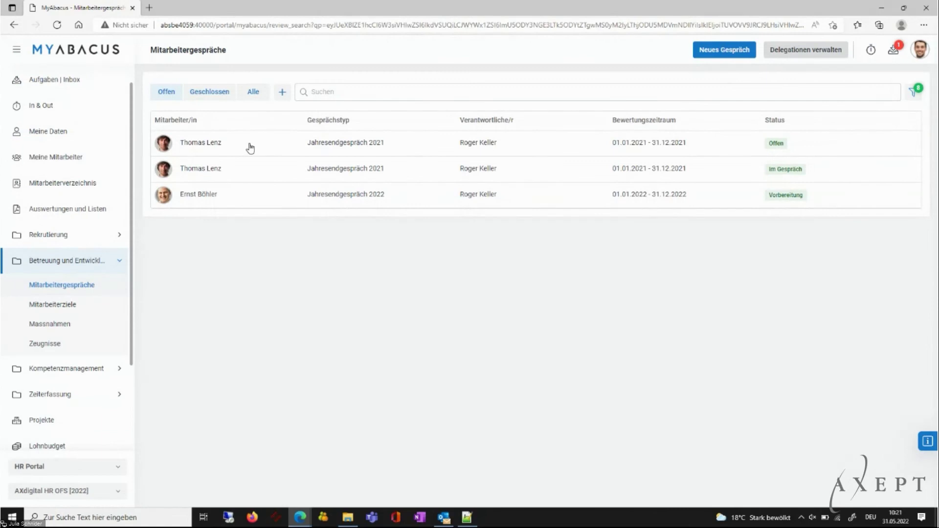
click(326, 170)
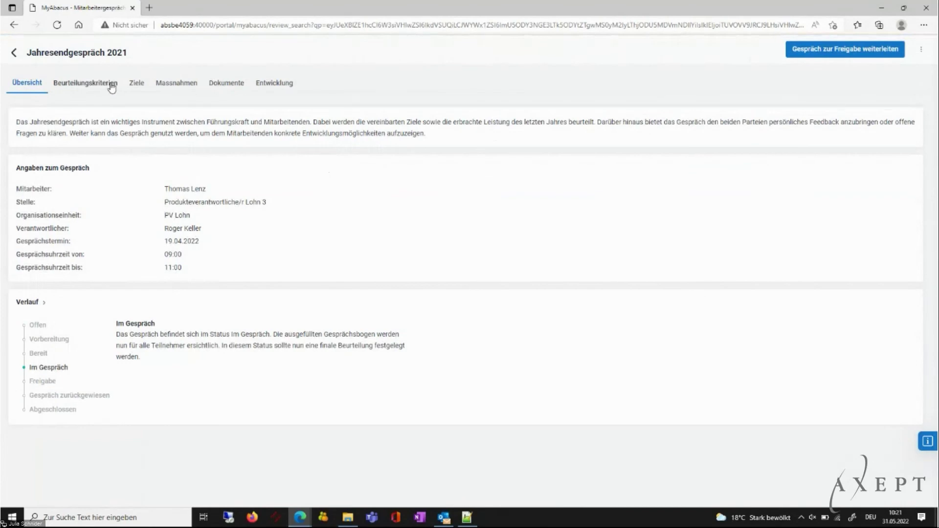
click(111, 85)
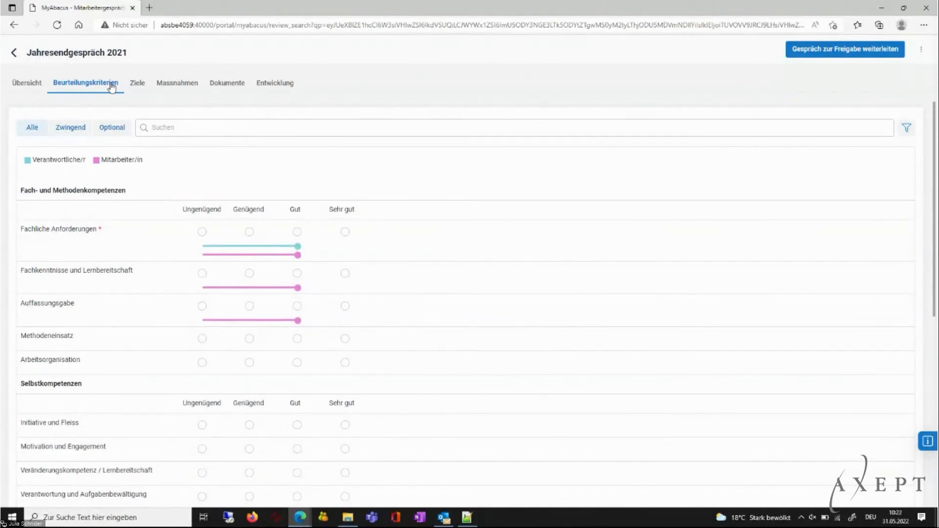
click(14, 53)
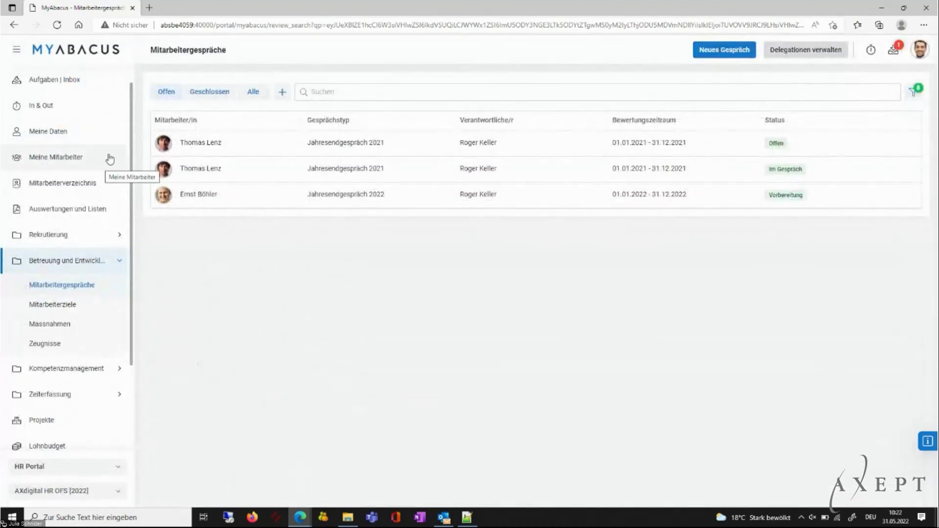
Open Zeugnisse under Betreuung und Entwicklung and start a new Zeugnis bestellen order.
scroll(132, 133, down, 2)
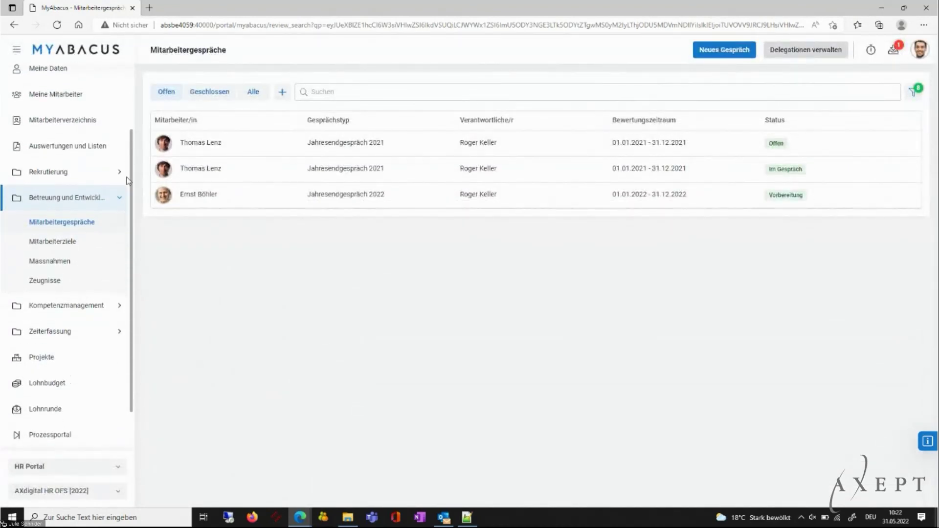
click(49, 282)
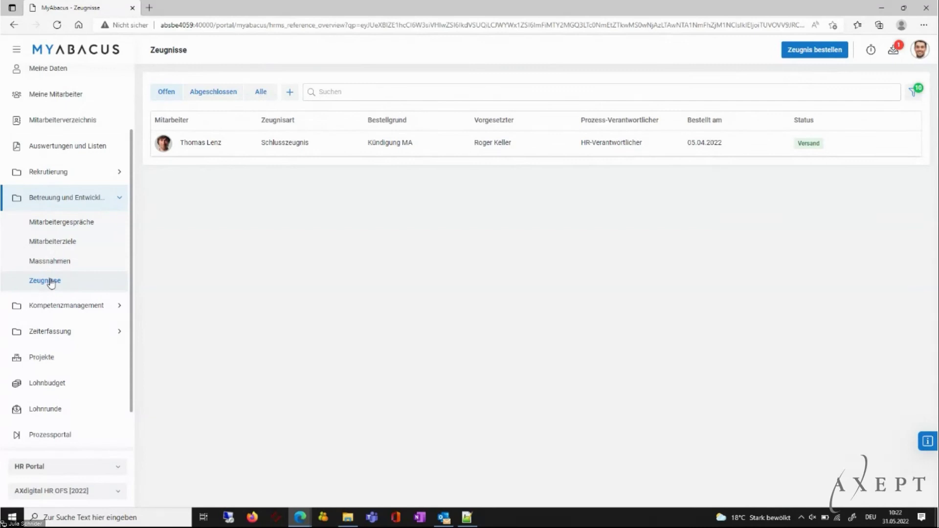
click(831, 53)
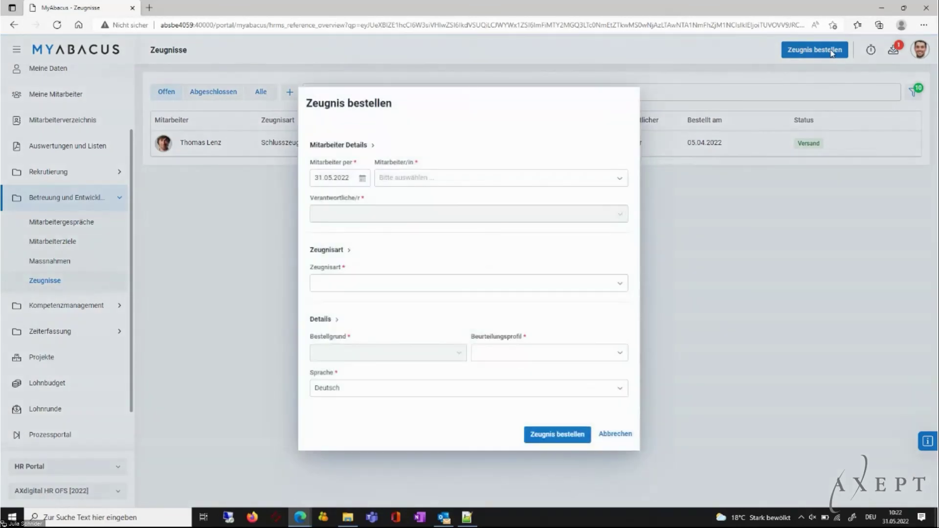
click(619, 180)
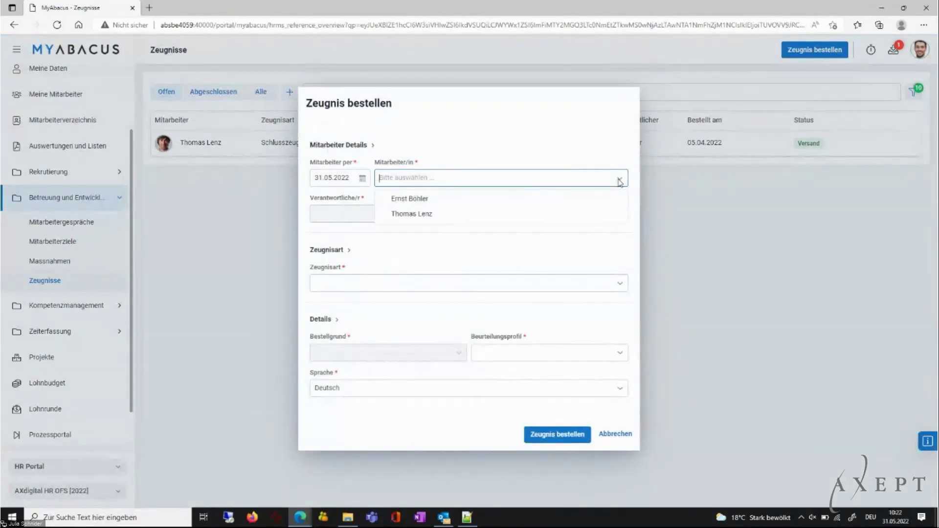
Pick the departing employee, keep the current responsible person, and choose Zeugnisart Schlusszeugnis.
click(430, 213)
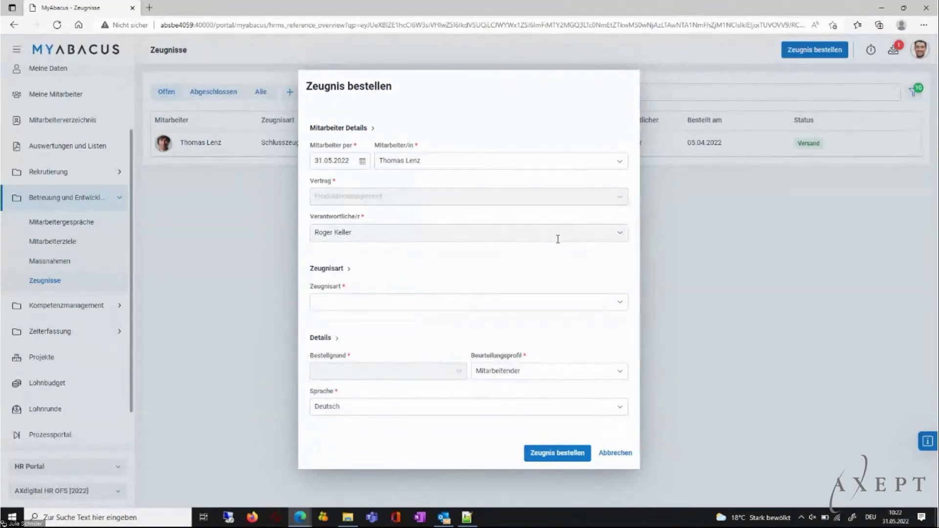
click(622, 236)
click(620, 233)
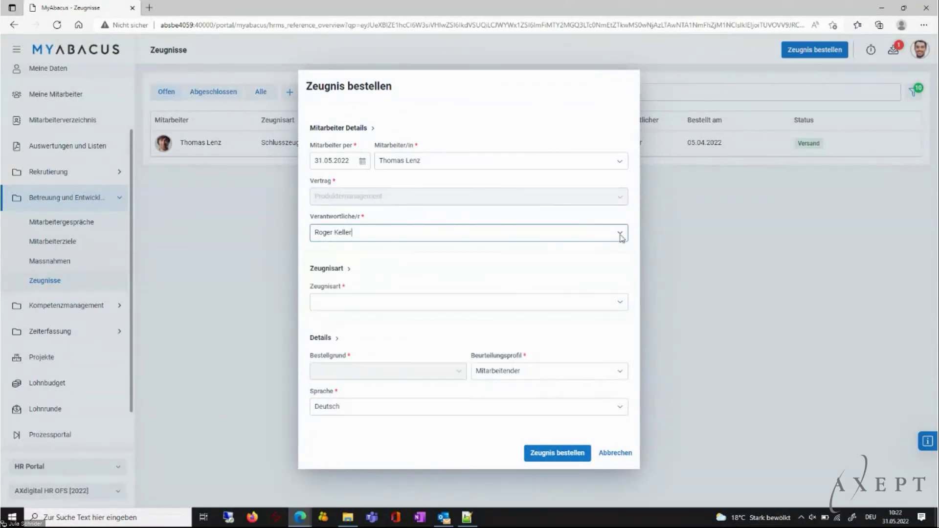
click(619, 304)
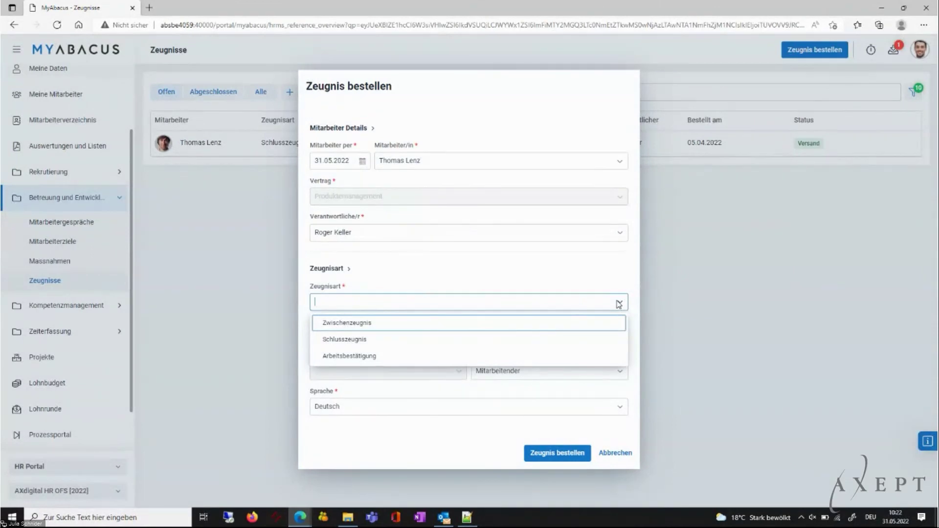
click(367, 342)
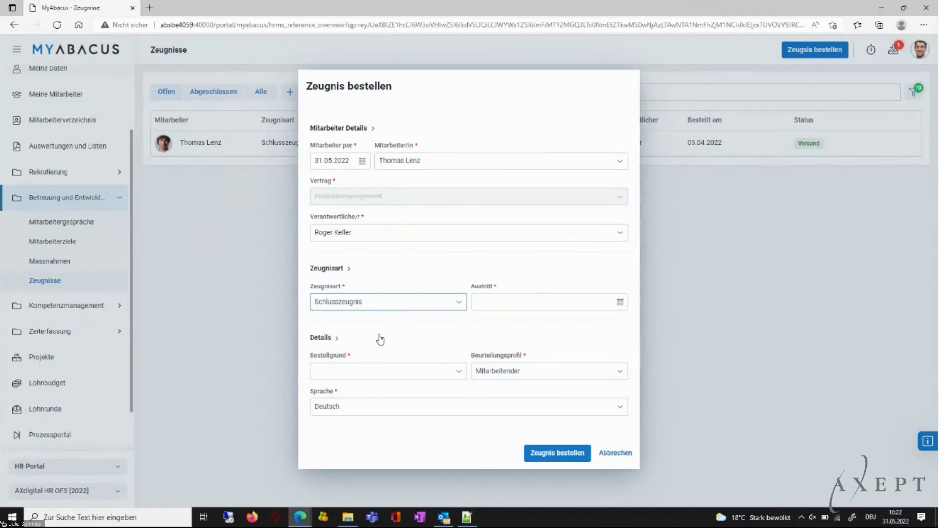
Set Austritt to 31.07.2022 and Bestellgrund to Kündigung MA, then submit the order.
click(620, 304)
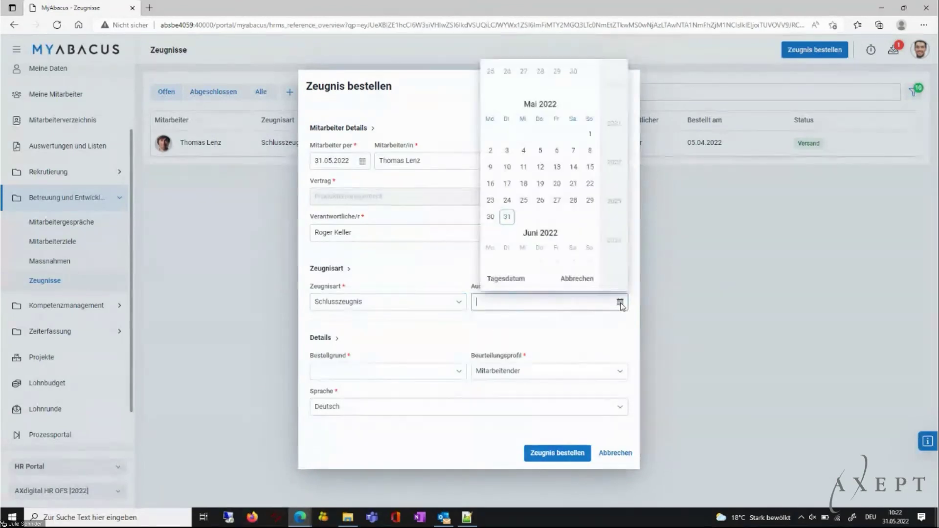
scroll(568, 236, down, 2)
scroll(568, 237, down, 1)
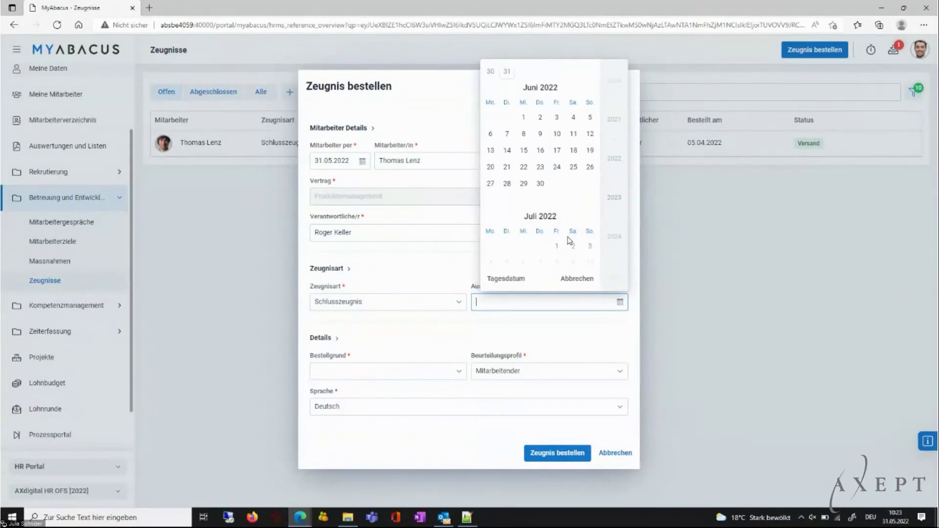
scroll(568, 232, down, 3)
click(588, 167)
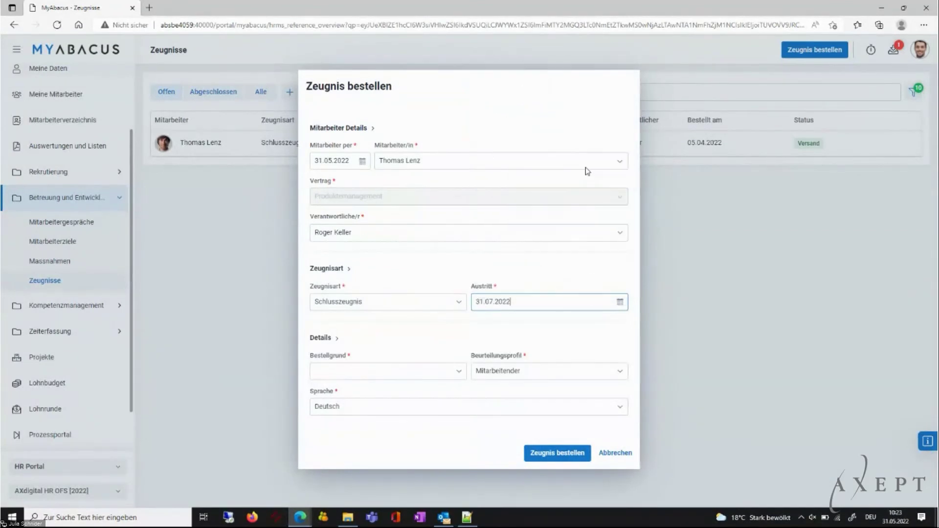
click(444, 371)
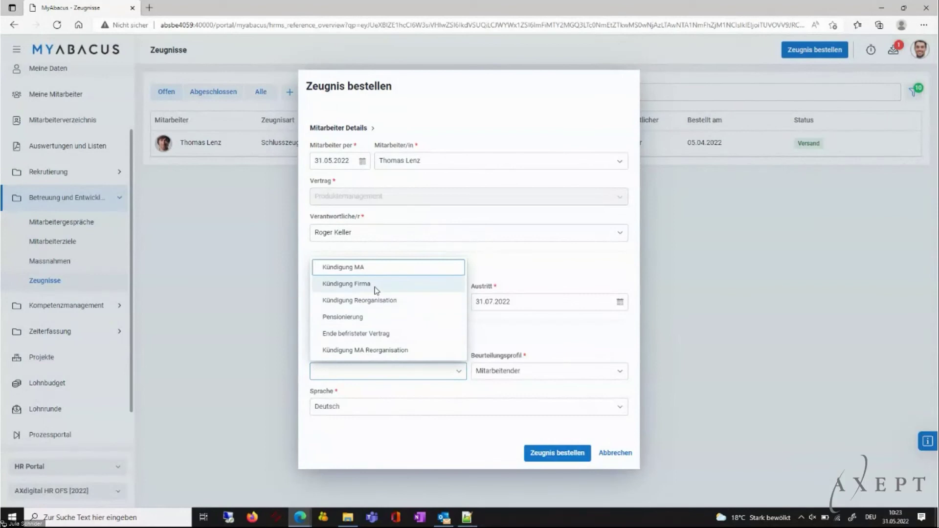
click(357, 268)
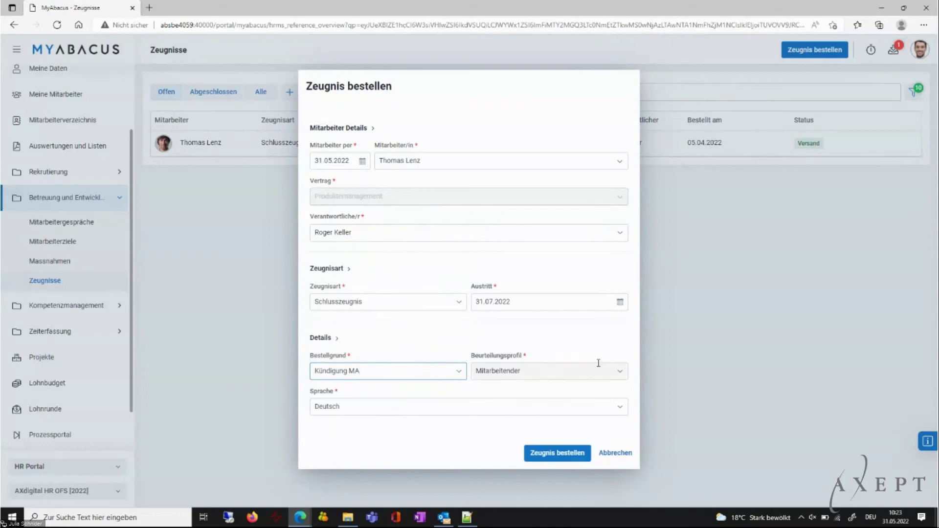
click(569, 458)
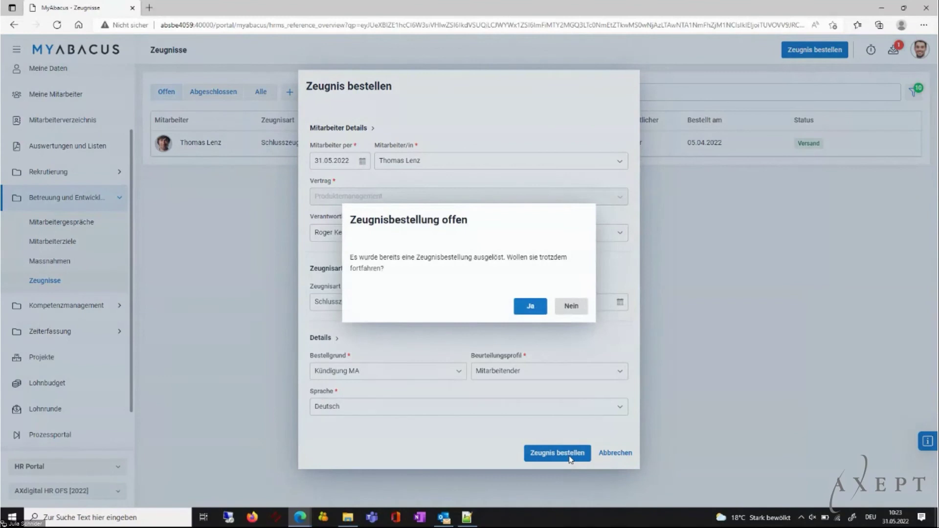
Confirm despite the existing order, create the Schlusszeugnis as a Neubeurteilung, and open the new draft.
click(519, 308)
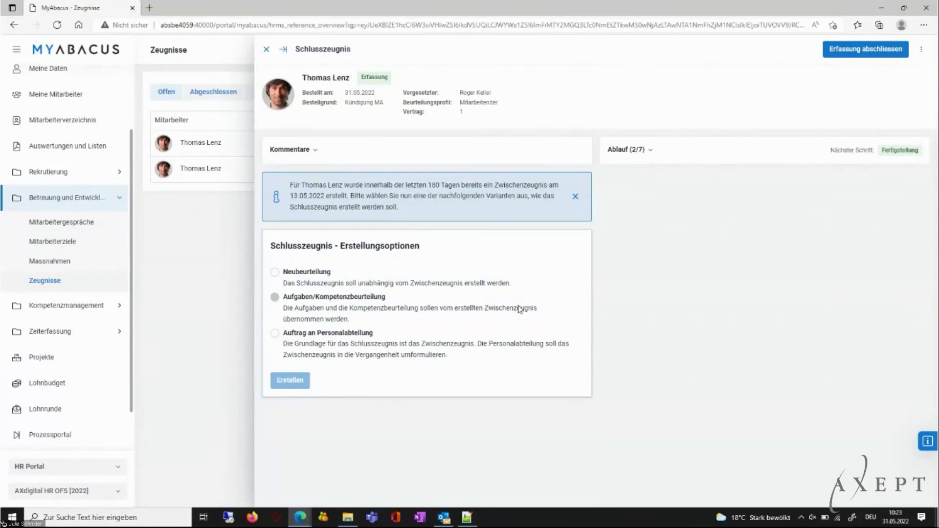
click(326, 275)
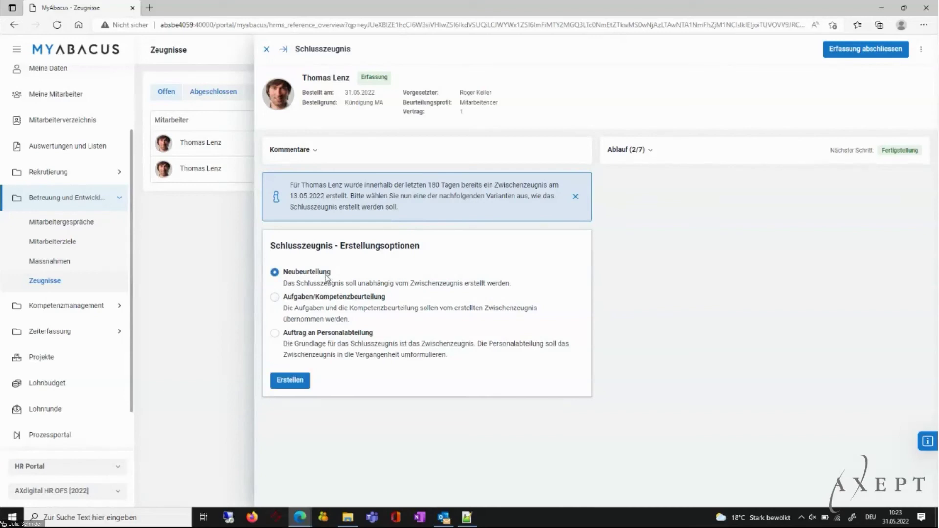
click(303, 381)
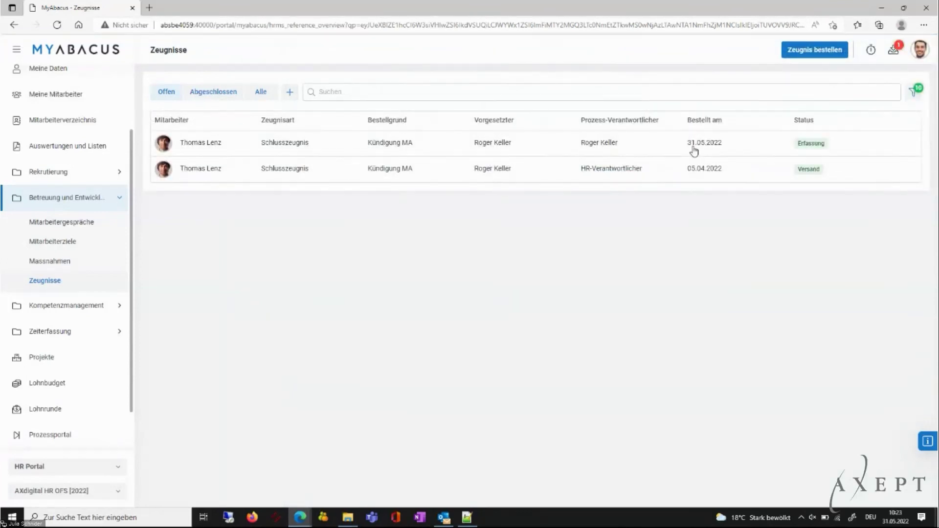
click(204, 148)
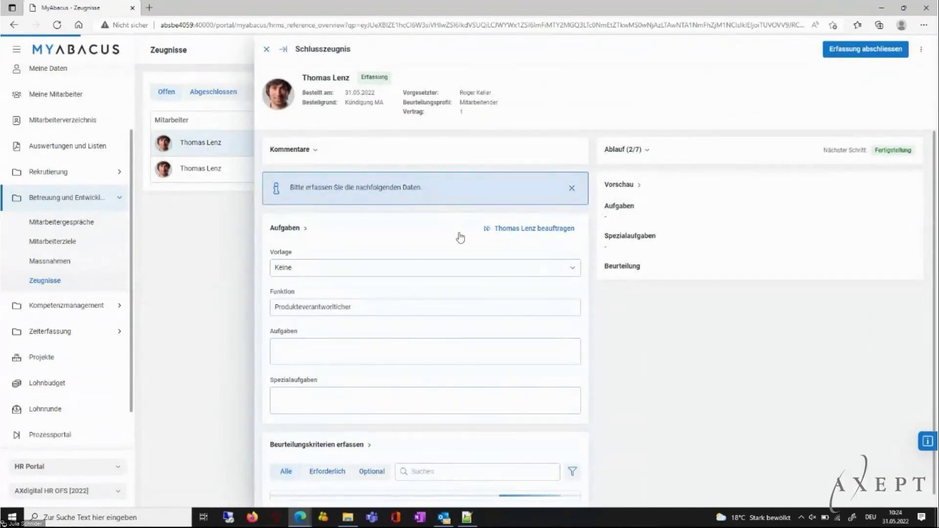
click(570, 266)
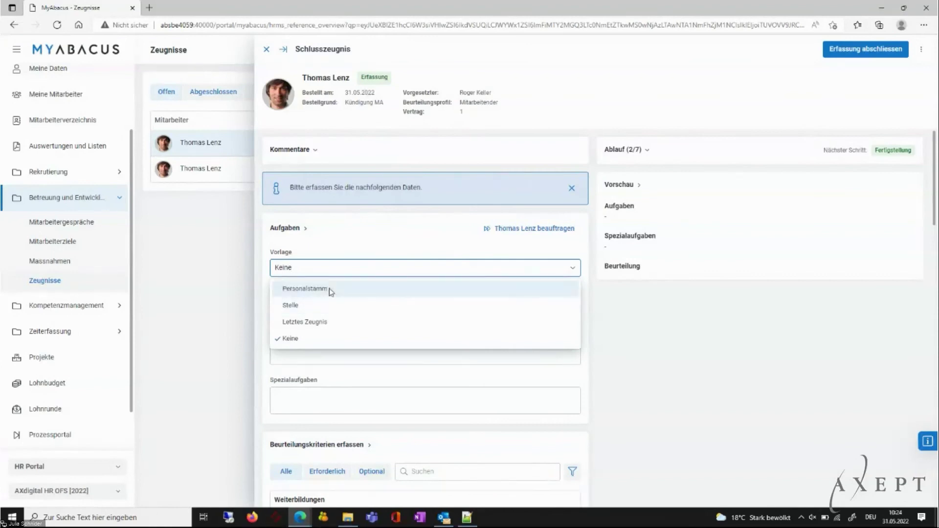
Fill the Aufgaben from the Stelle template, then scroll down to the rating criteria.
click(310, 305)
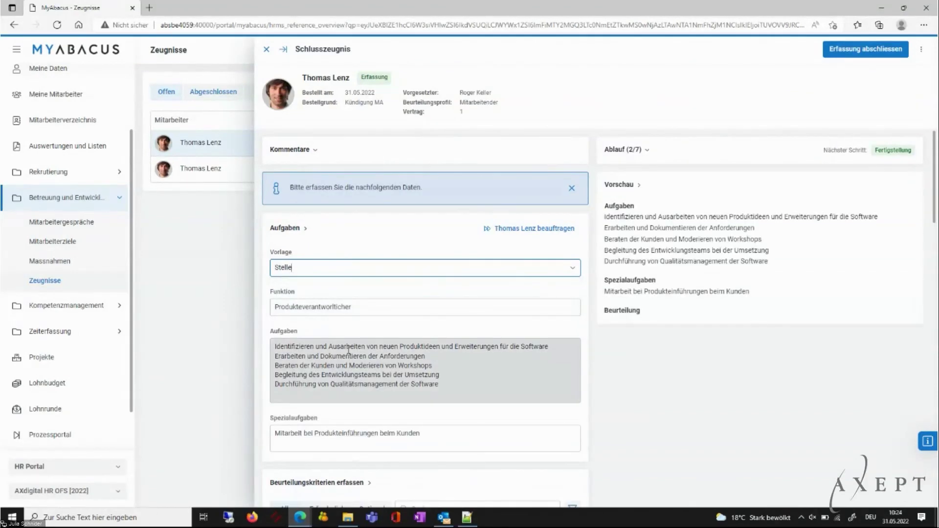
click(486, 390)
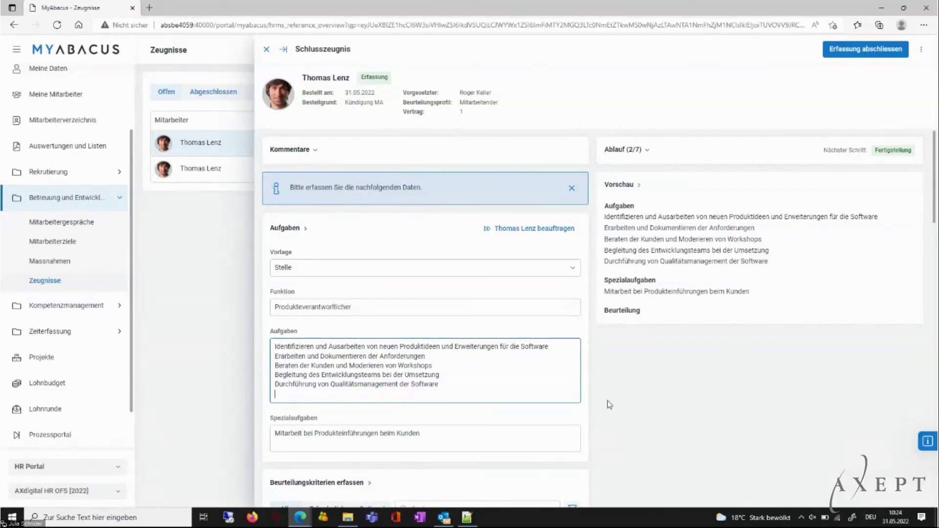
drag(935, 172, 932, 267)
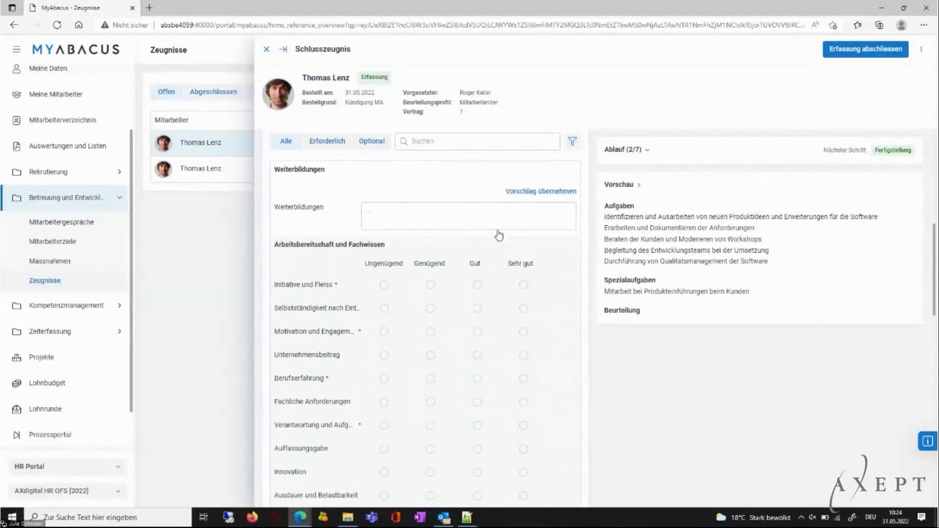
Rate Initiative und Fleiss and motivation Ungenügend, Unternehmensbeitrag Genügend, Berufserfahrung Gut.
click(384, 286)
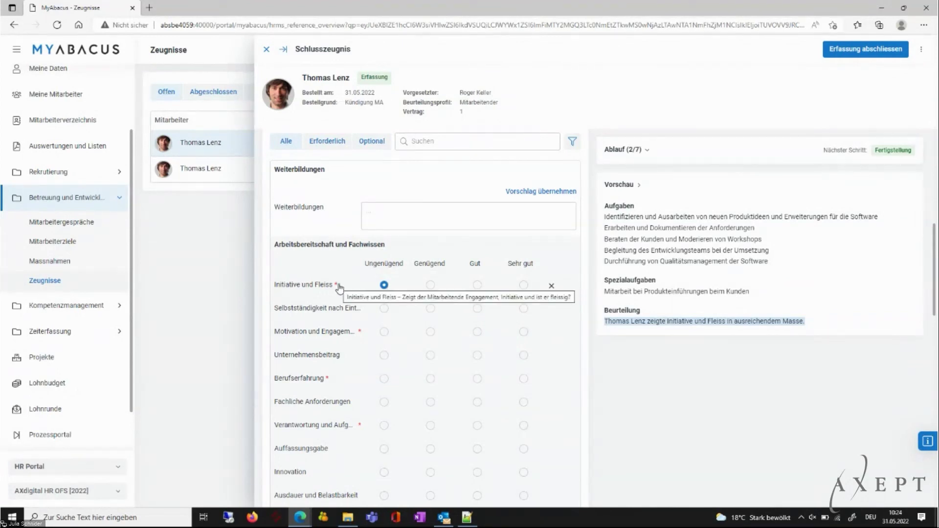
click(384, 331)
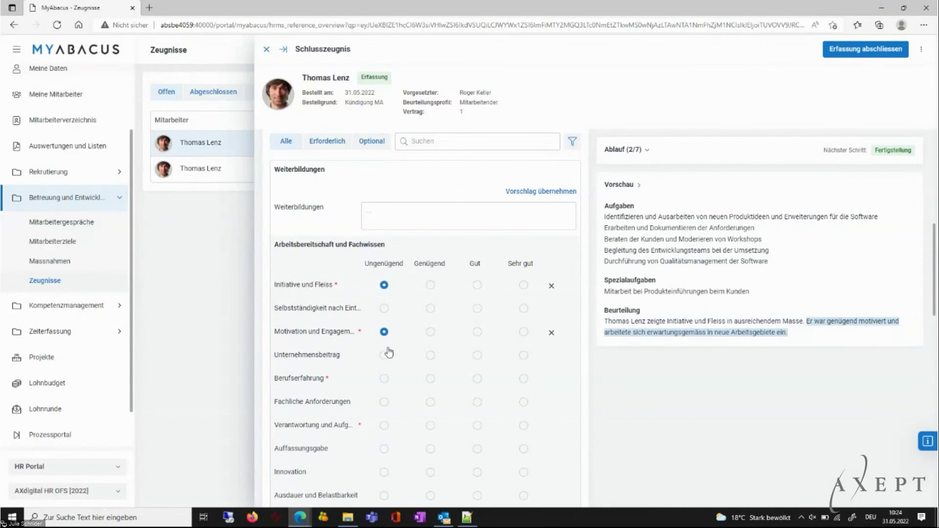
click(430, 356)
click(477, 378)
Rate Fachliche Anforderungen Ungenügend, responsibility and specialist knowledge Gut, then close the panel.
click(384, 402)
click(477, 425)
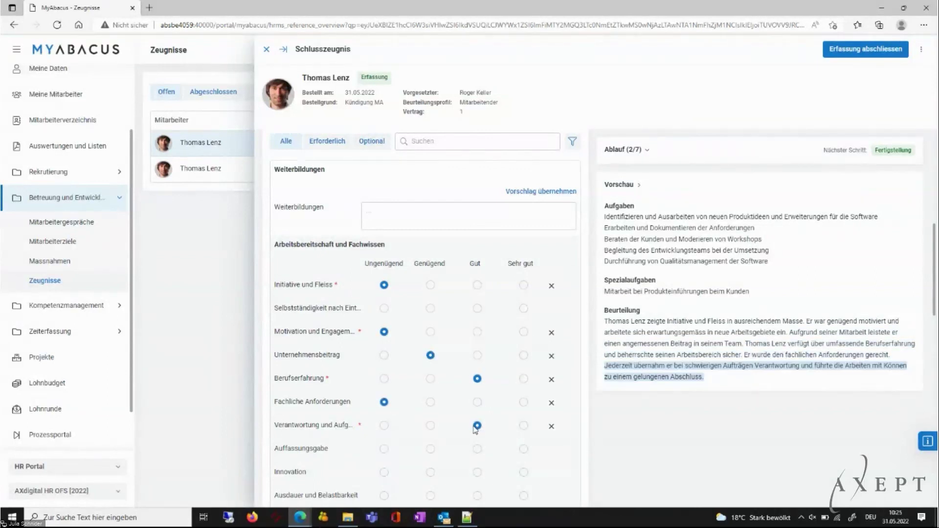
scroll(477, 423, down, 5)
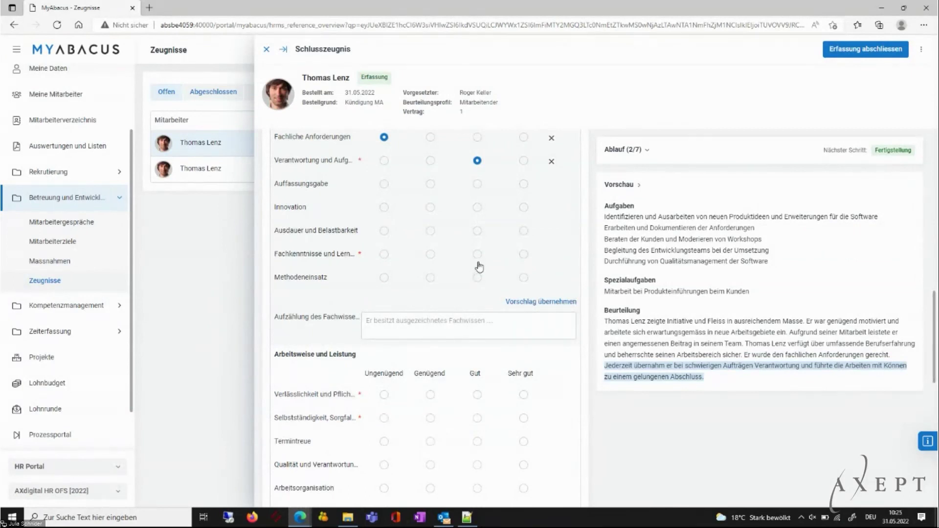
click(477, 254)
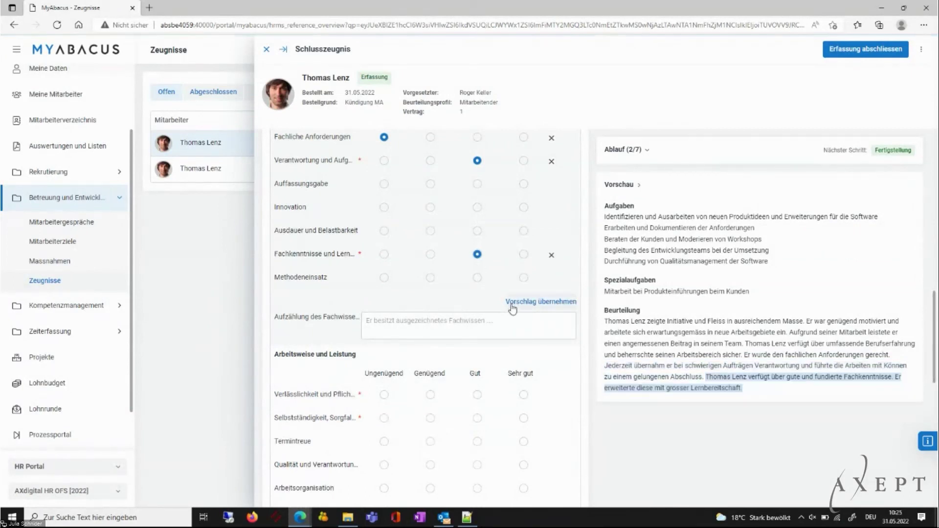
scroll(465, 368, up, 4)
scroll(466, 368, up, 5)
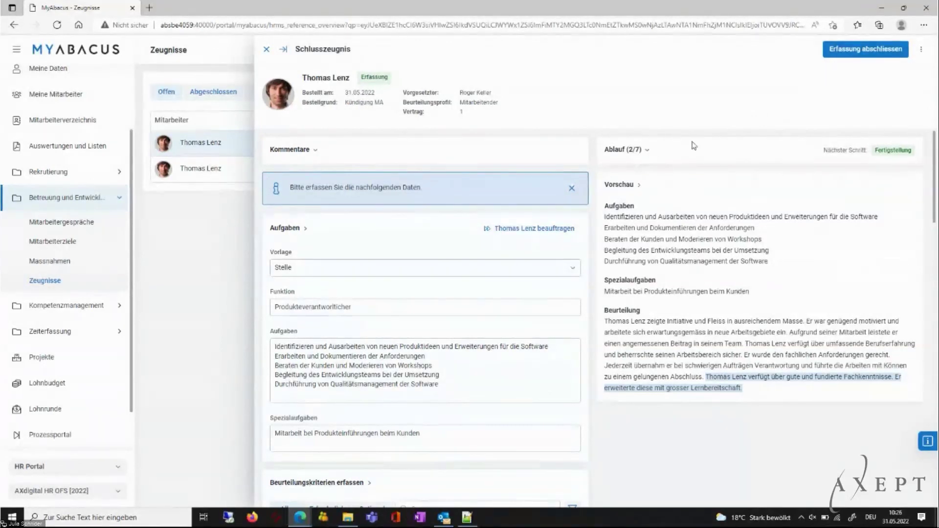
click(267, 49)
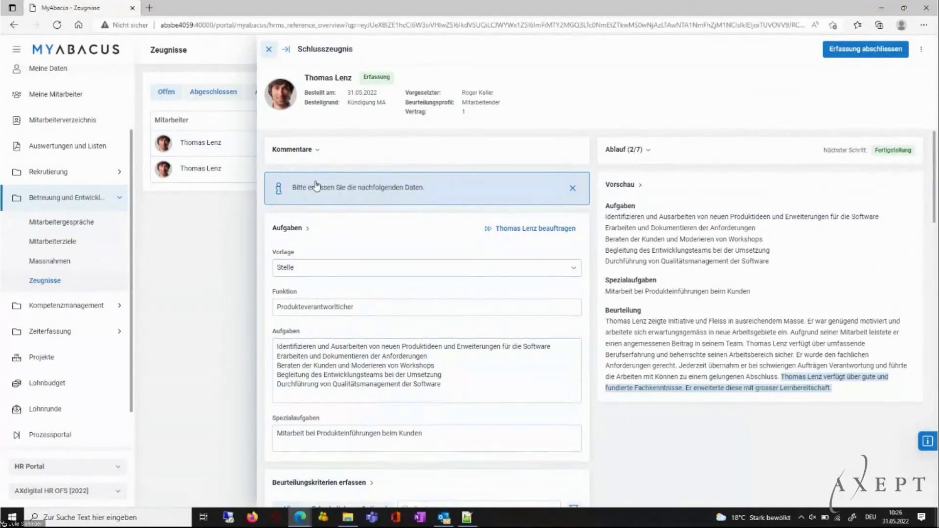